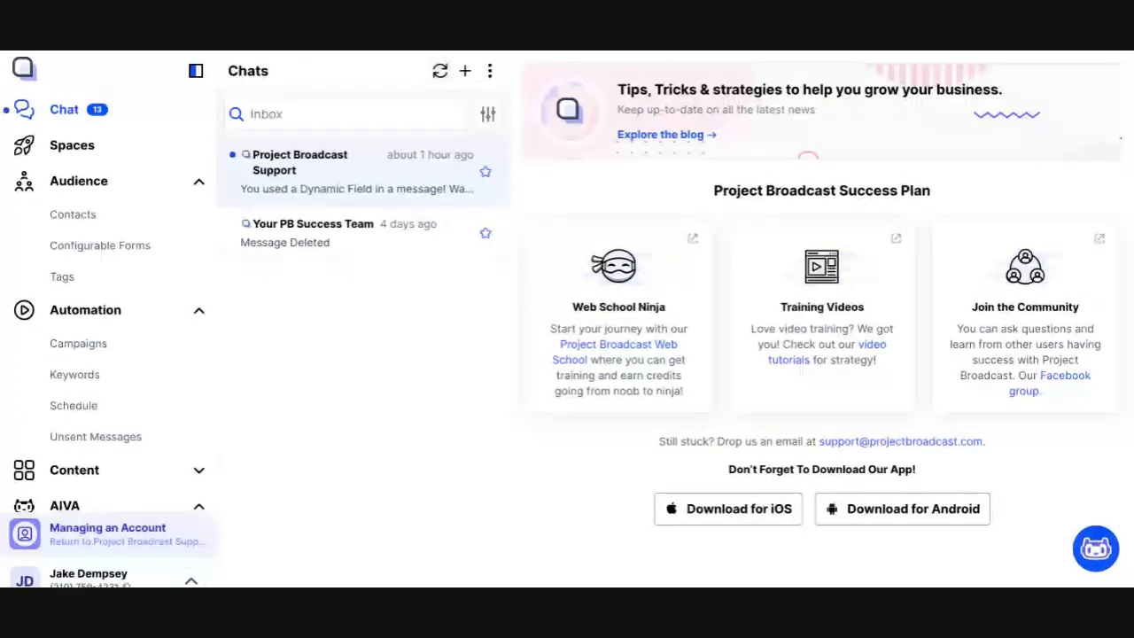
Step: Show the Audience contacts list and start a new contact
{"action": "left_click", "coordinate": [181, 223]}
{"action": "left_click", "coordinate": [465, 72]}
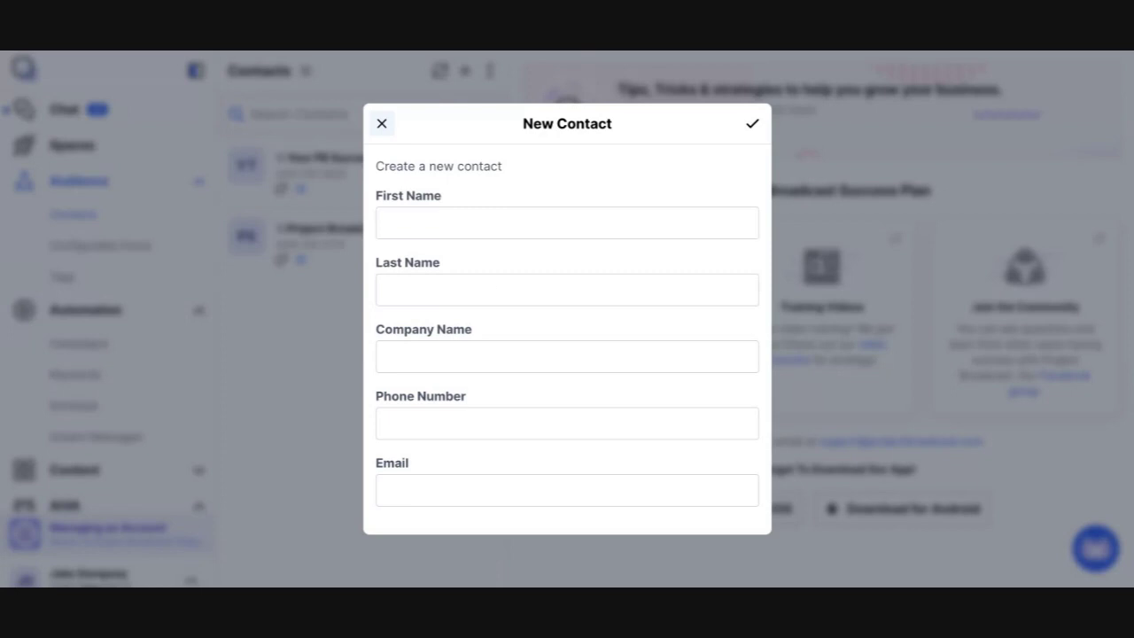
Step: Close the blank New Contact form and go to Settings > Custom Field Names
{"action": "left_click", "coordinate": [382, 127]}
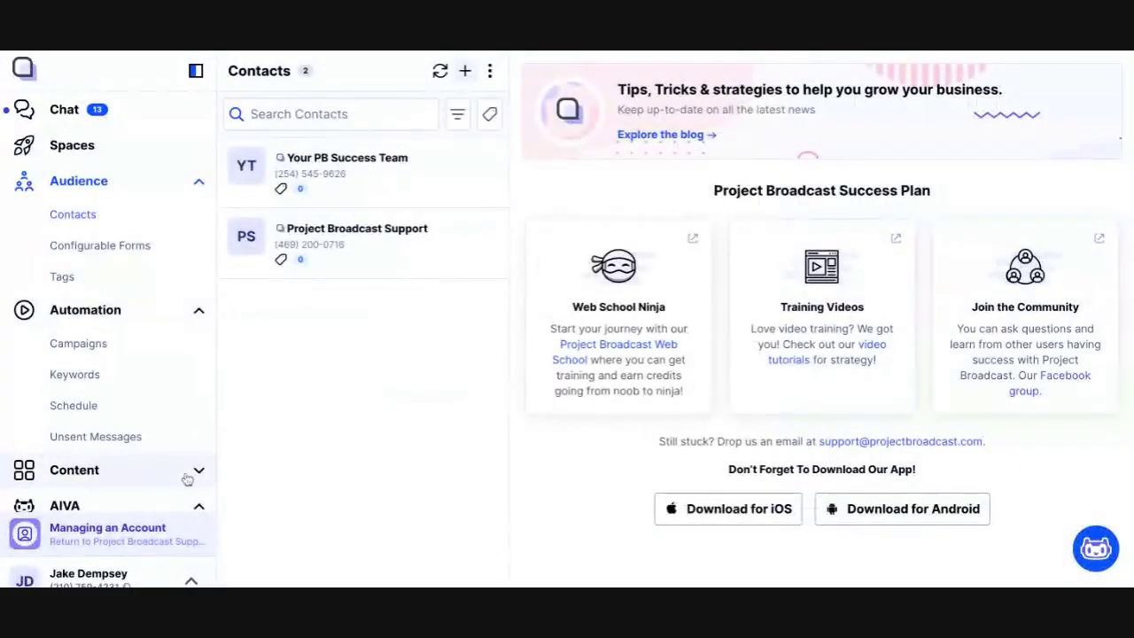
{"action": "left_click", "coordinate": [191, 582]}
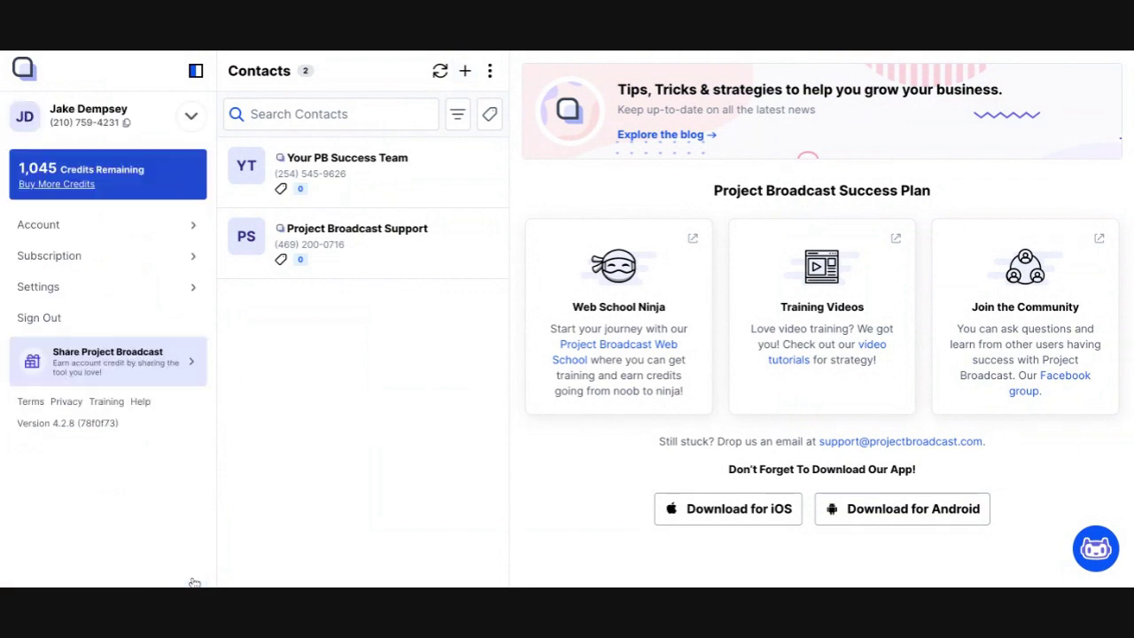
{"action": "left_click", "coordinate": [172, 300]}
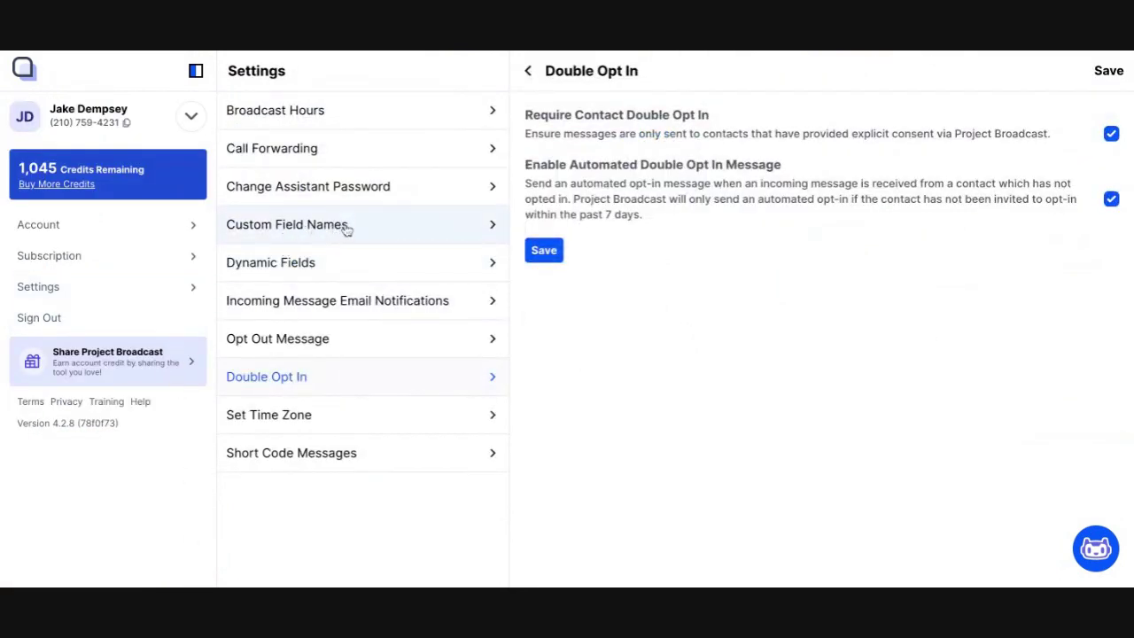
{"action": "left_click", "coordinate": [341, 228]}
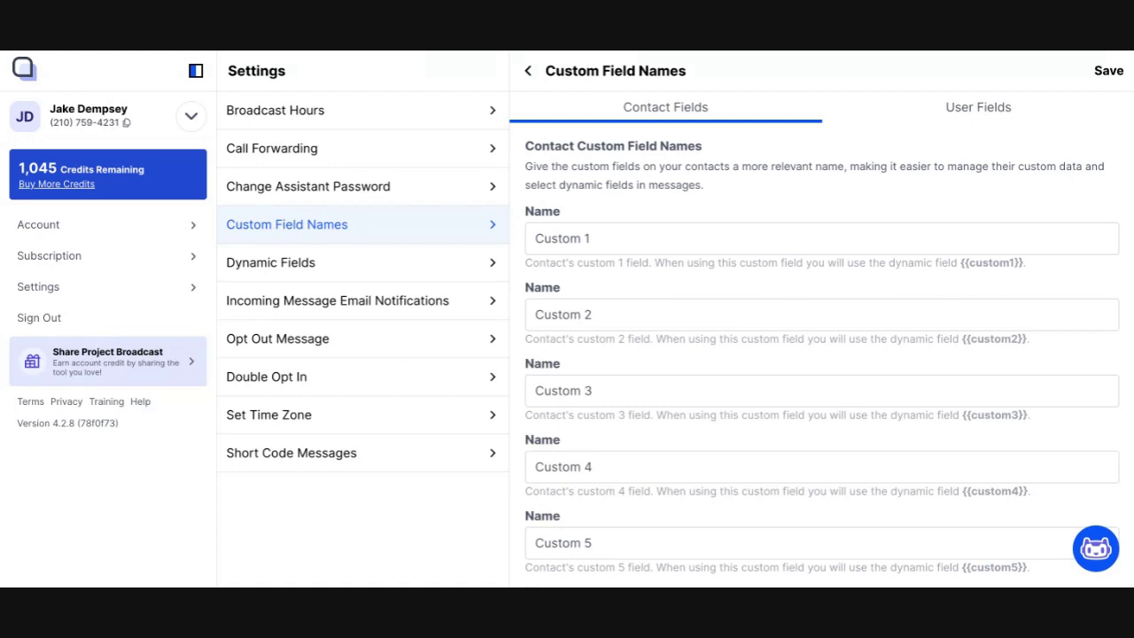
Step: Rename contact field 'Custom 1' to 'Customer ID' and save
{"action": "left_click", "coordinate": [656, 241]}
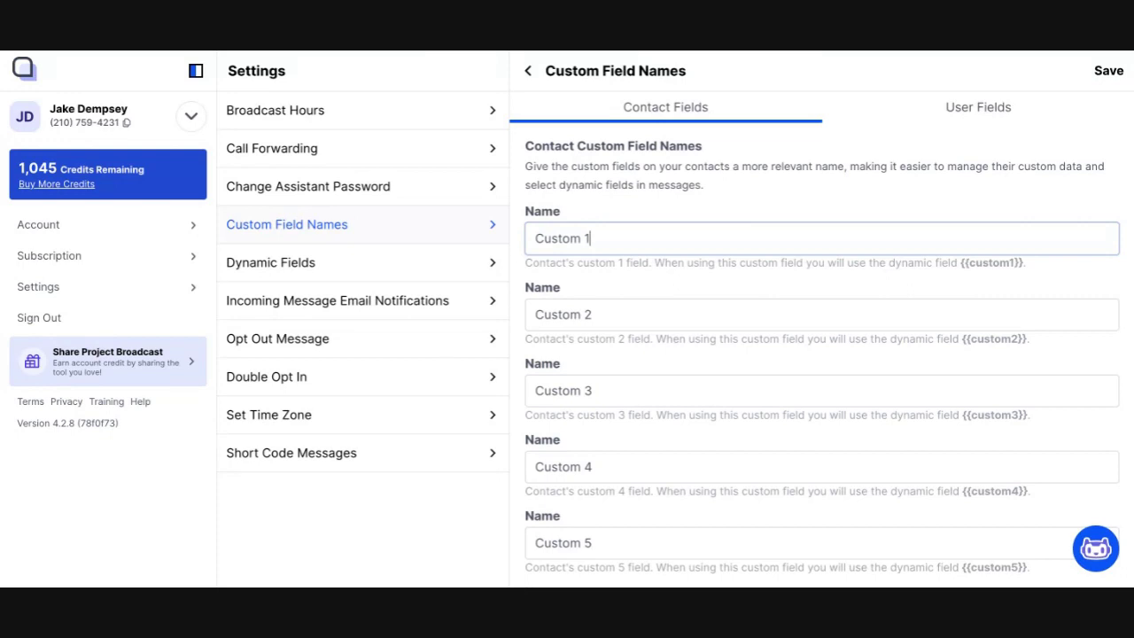
{"action": "key", "text": "BackSpace"}
{"action": "key", "text": "BackSpace"}
{"action": "type", "text": "er ID"}
{"action": "left_click", "coordinate": [1114, 77]}
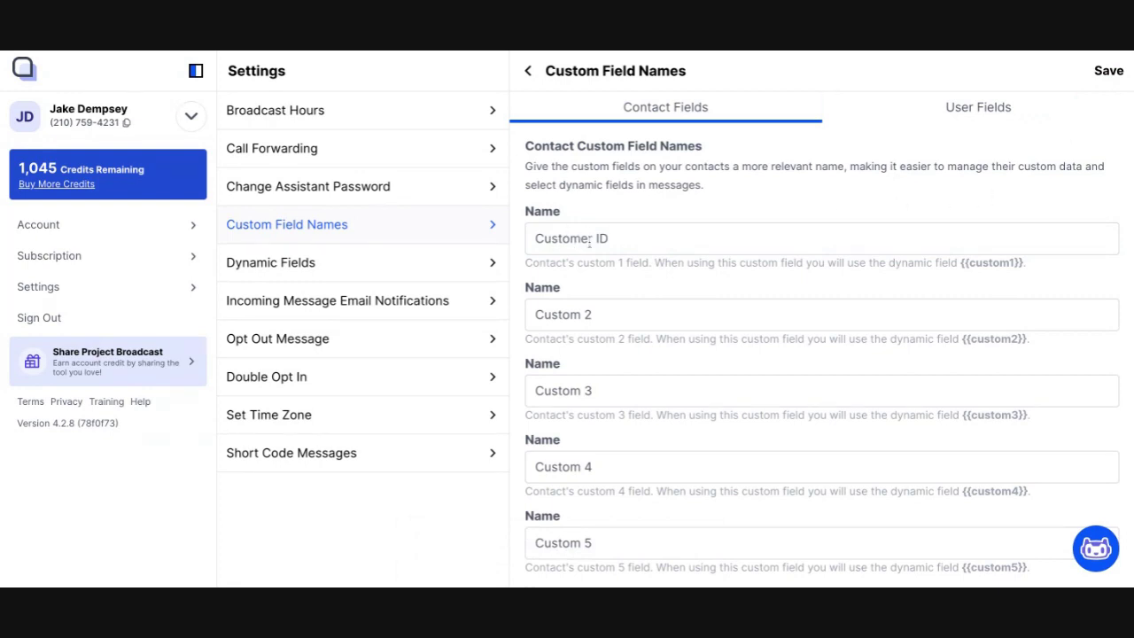
Step: Create a contact named 'test contact' with a phone number
{"action": "left_click", "coordinate": [190, 116]}
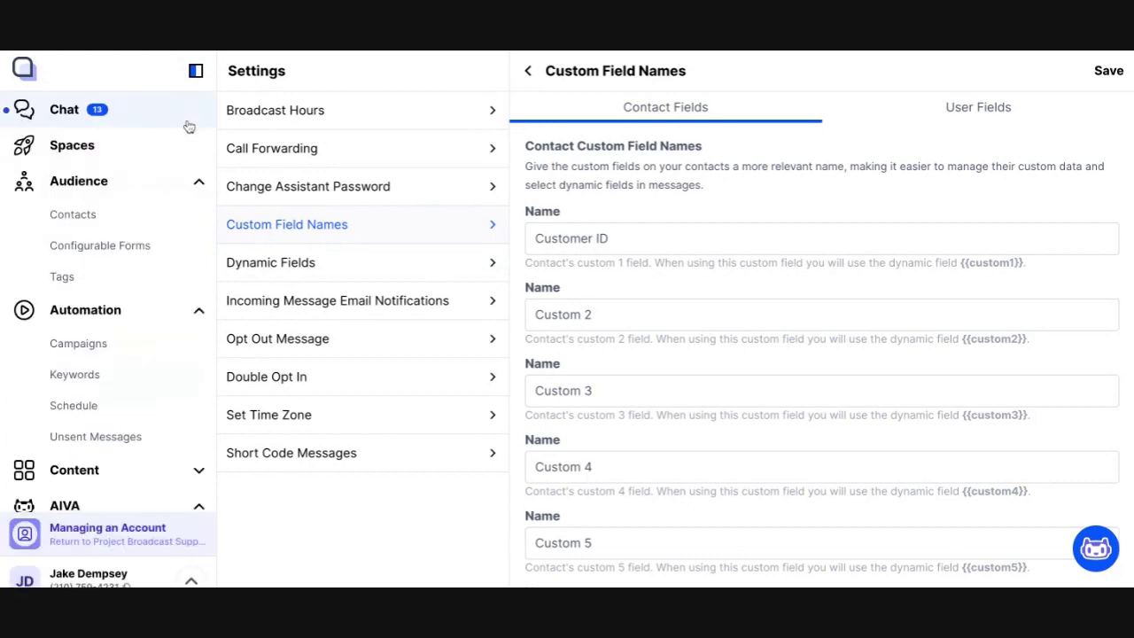
{"action": "left_click", "coordinate": [177, 217]}
{"action": "left_click", "coordinate": [465, 72]}
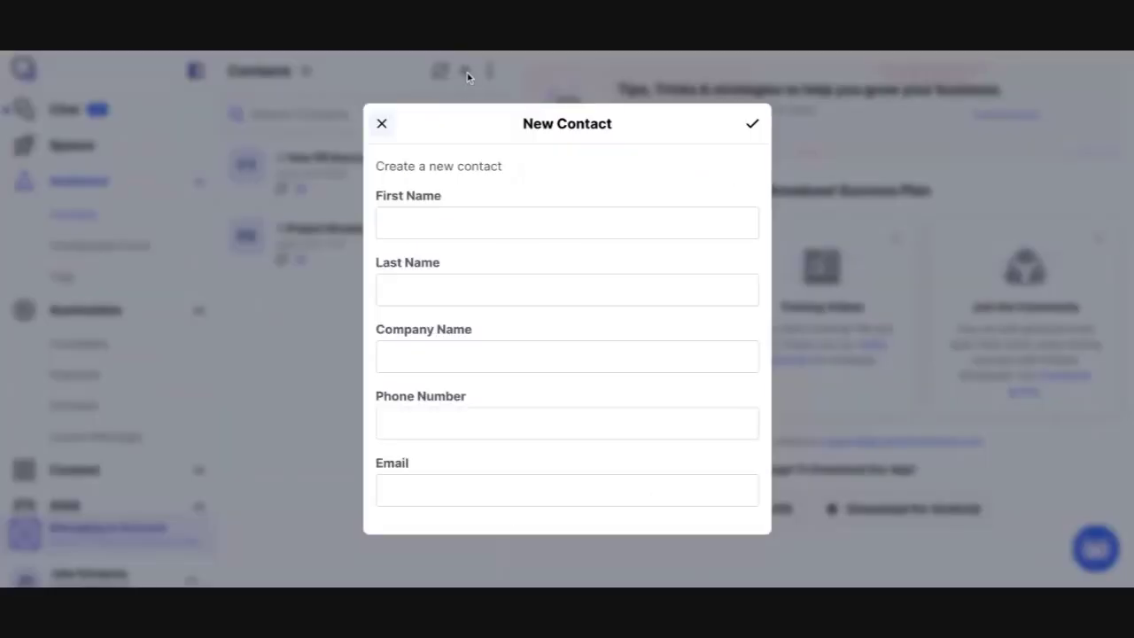
{"action": "left_click", "coordinate": [472, 221]}
{"action": "type", "text": "test"}
{"action": "key", "text": "Tab"}
{"action": "type", "text": "contact"}
{"action": "key", "text": "Tab"}
{"action": "key", "text": "Tab"}
{"action": "type", "text": "555) 555 5555"}
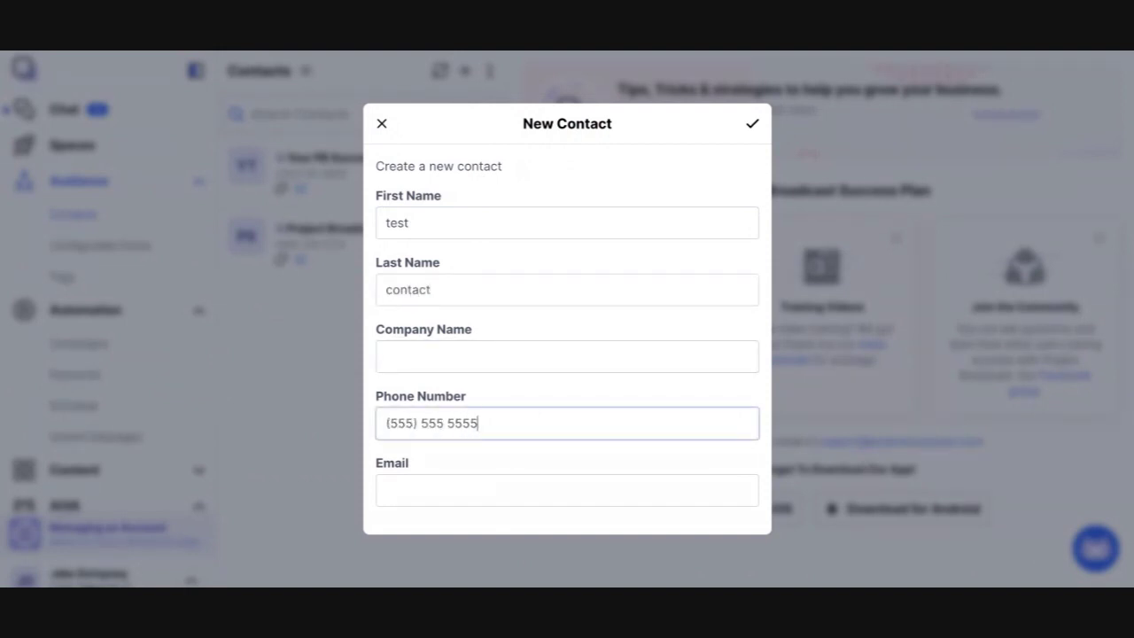
{"action": "left_click", "coordinate": [754, 129]}
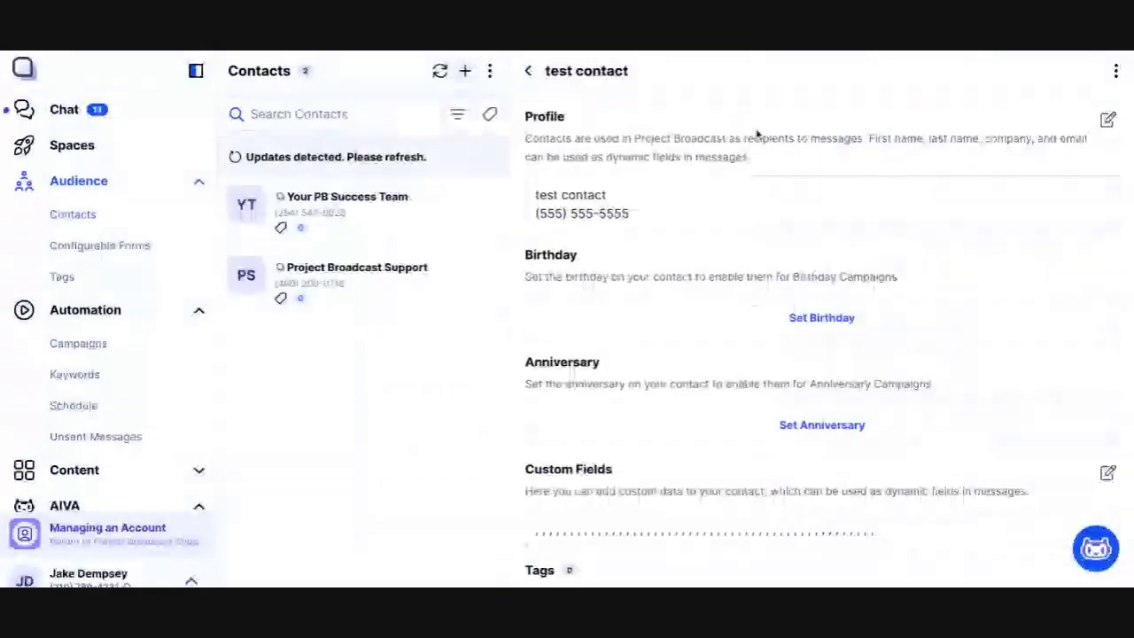
Step: Set the test contact's Customer ID custom field to ABC123 and save
{"action": "scroll", "coordinate": [724, 339], "scroll_direction": "down", "scroll_amount": 3}
{"action": "left_click_drag", "start_coordinate": [534, 271], "coordinate": [612, 271]}
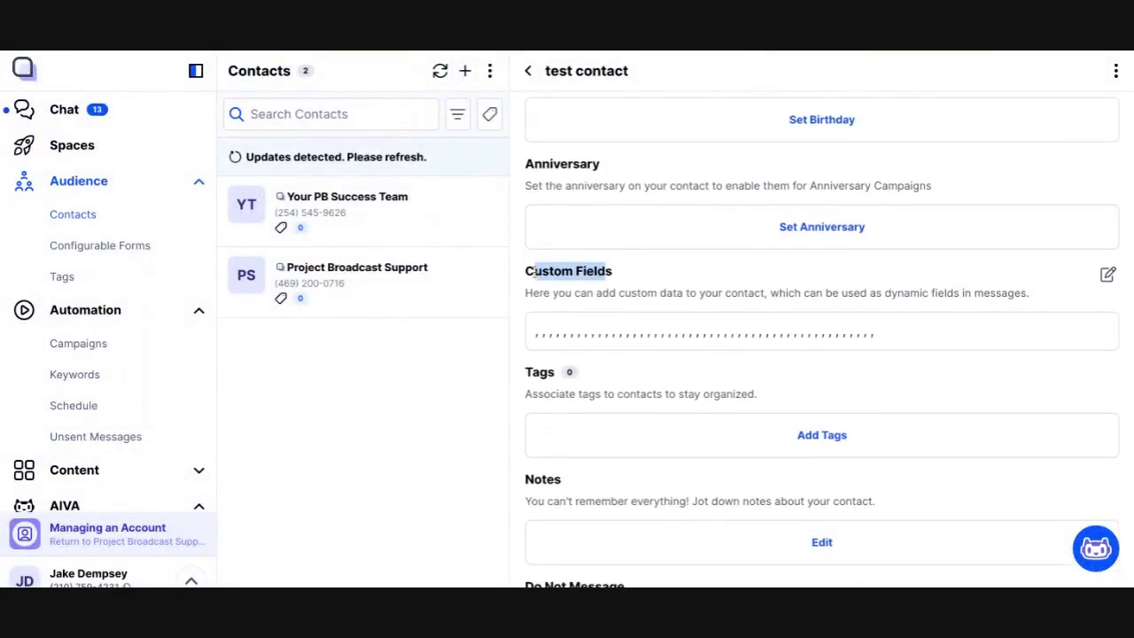
{"action": "left_click", "coordinate": [1108, 278]}
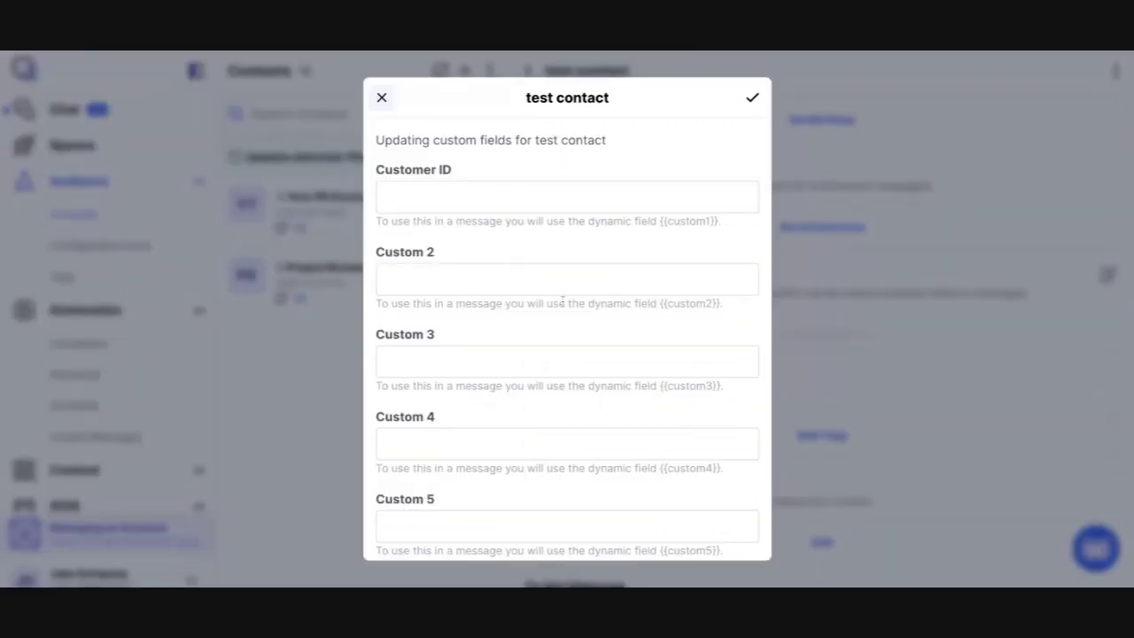
{"action": "triple_click", "coordinate": [383, 176]}
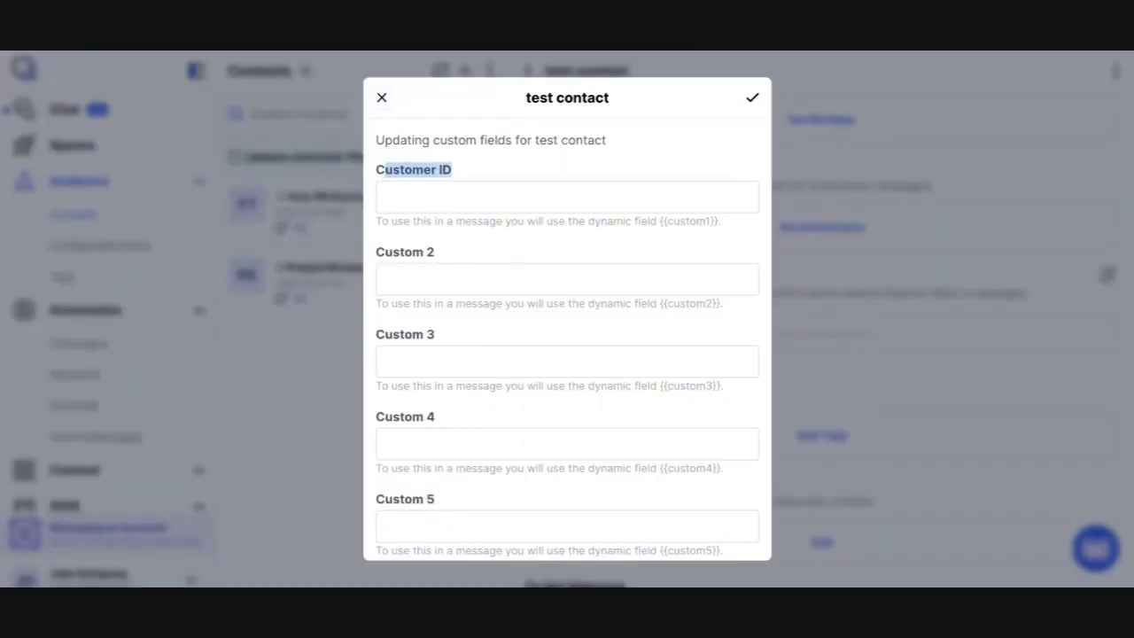
{"action": "left_click", "coordinate": [458, 209]}
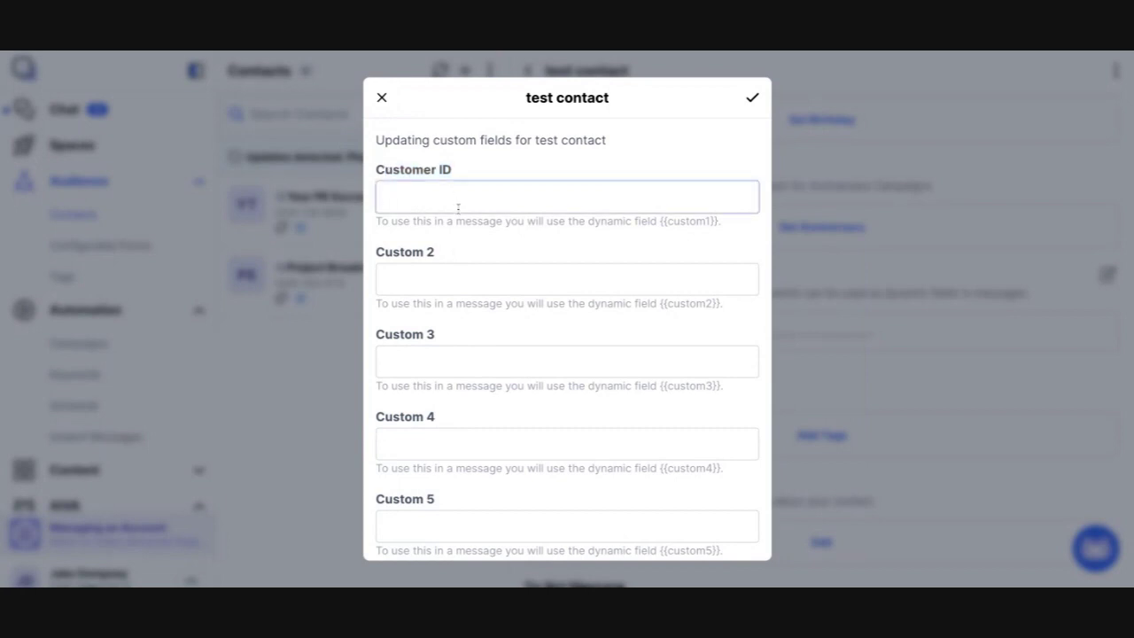
{"action": "type", "text": "ABC123"}
{"action": "left_click", "coordinate": [752, 99]}
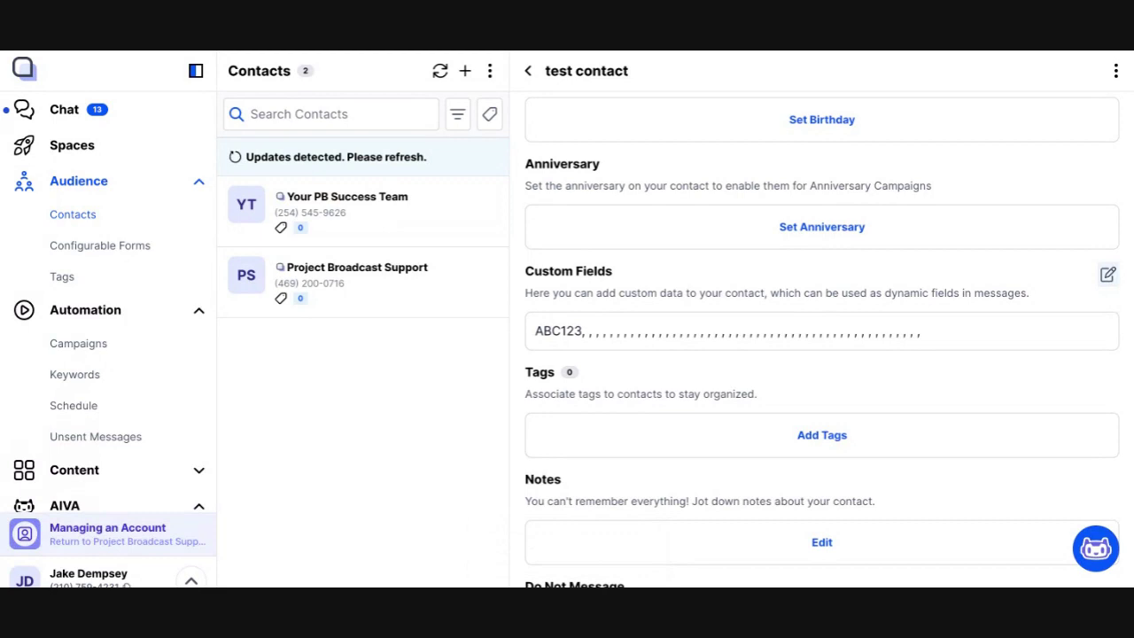
Step: Start a new scheduled broadcast with message 'Hey' followed by the {{firstName}} dynamic field
{"action": "left_click", "coordinate": [152, 411]}
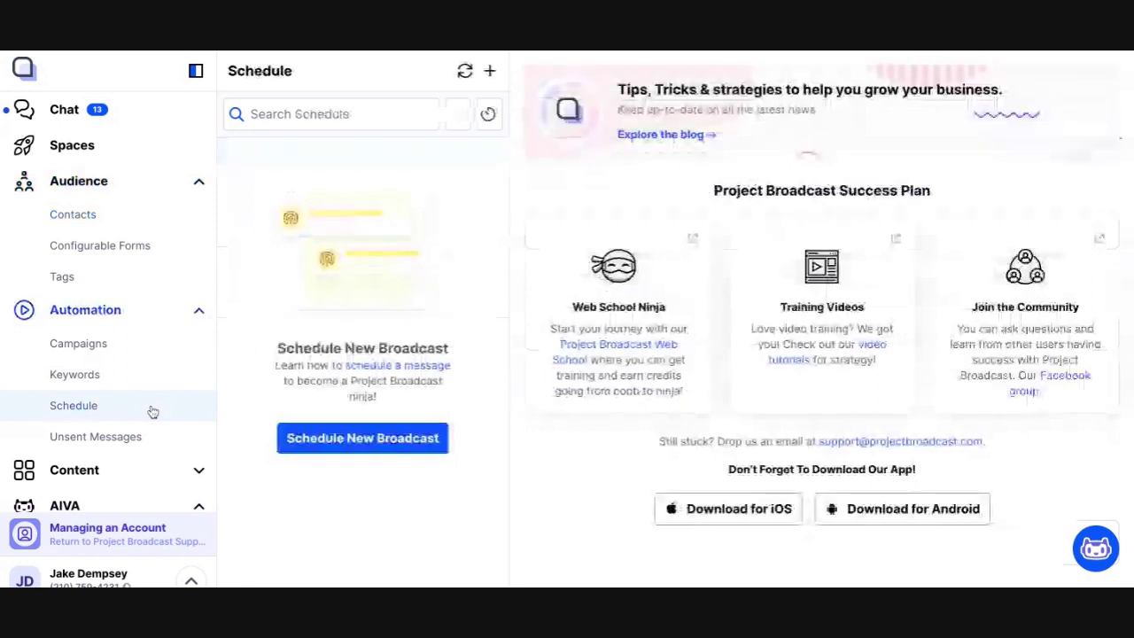
{"action": "left_click", "coordinate": [489, 71]}
{"action": "left_click", "coordinate": [474, 236]}
{"action": "type", "text": "Hey"}
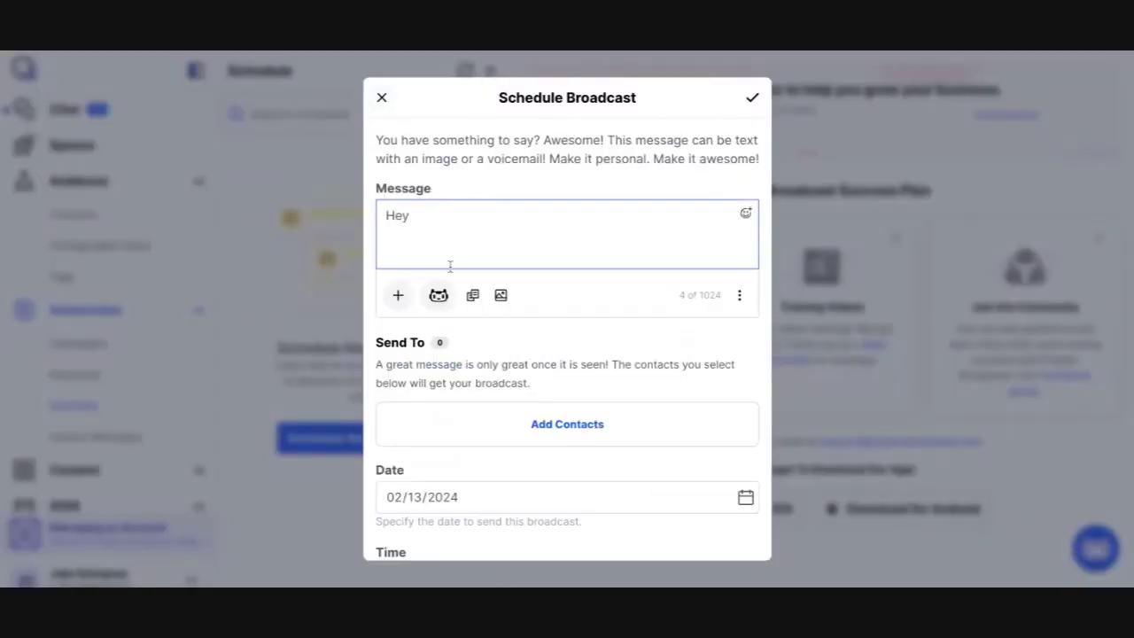
{"action": "left_click", "coordinate": [398, 297]}
{"action": "left_click", "coordinate": [462, 440]}
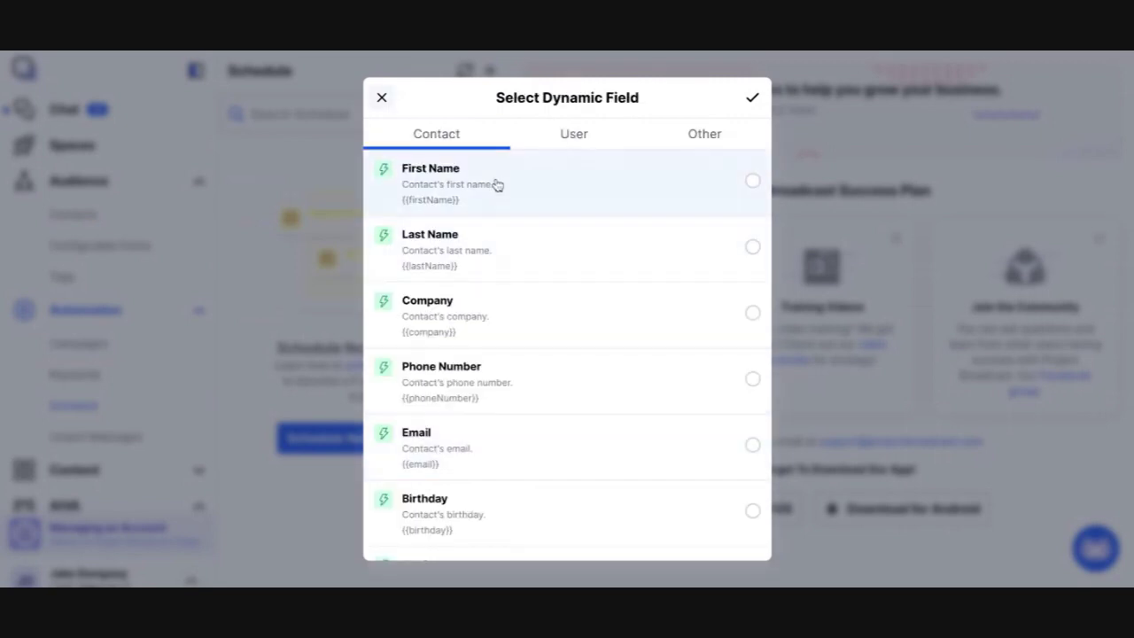
{"action": "left_click", "coordinate": [496, 182]}
{"action": "left_click", "coordinate": [750, 101]}
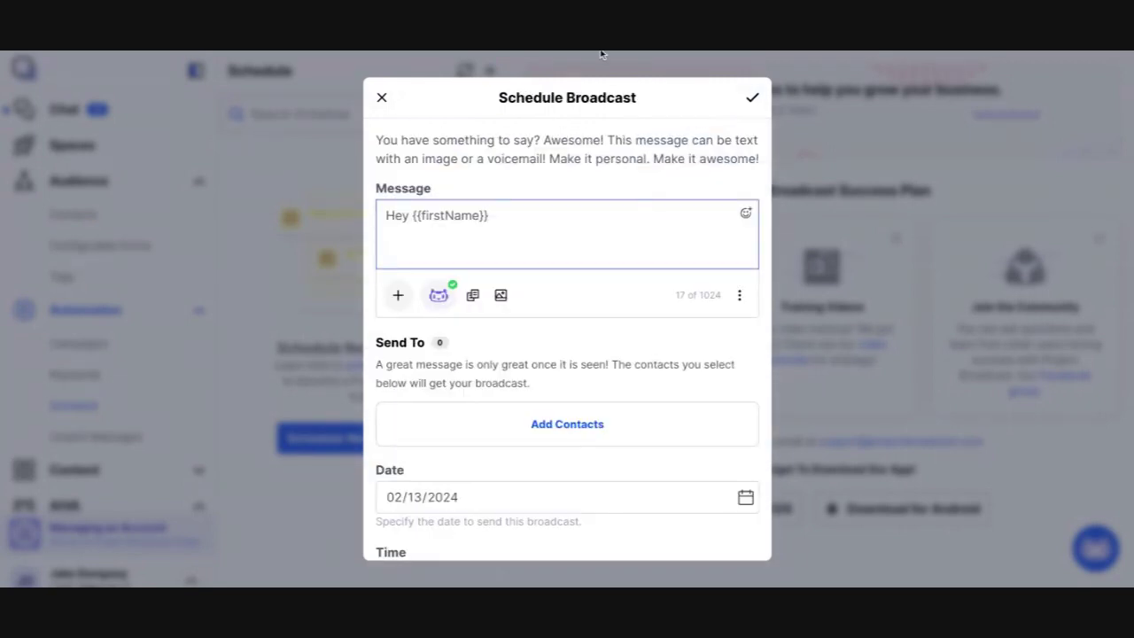
Step: Add 'hope you are doing well. Your customer id is' plus {{custom1}}, then close the broadcast
{"action": "type", "text": "how"}
{"action": "key", "text": "BackSpace"}
{"action": "type", "text": "pe you are doing well.  "}
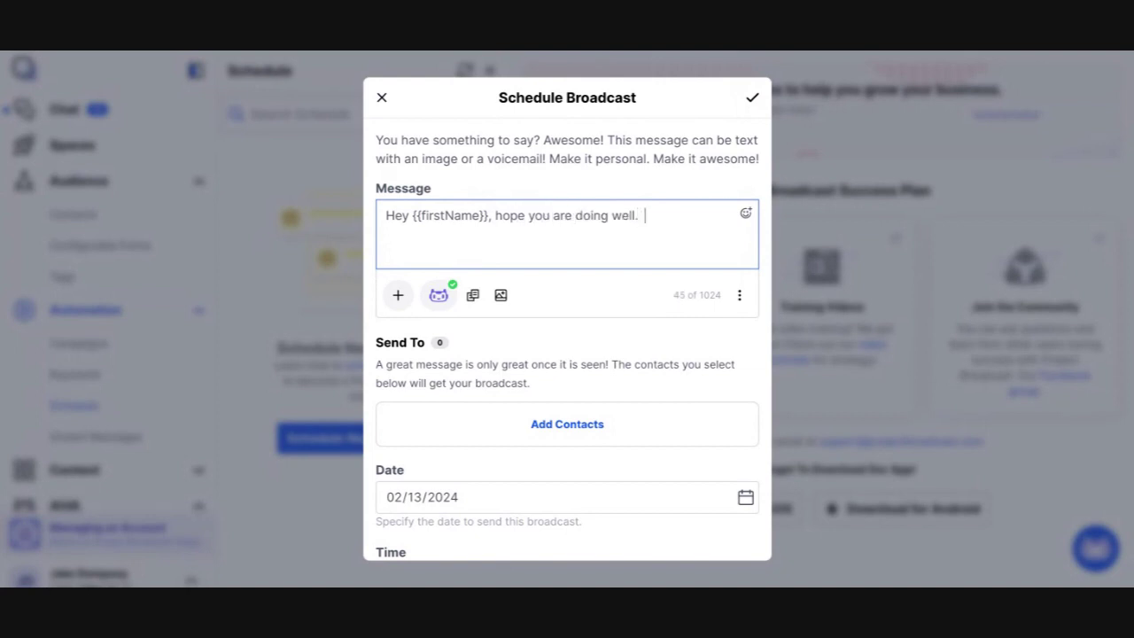
{"action": "type", "text": "Your customer id is"}
{"action": "left_click", "coordinate": [398, 296]}
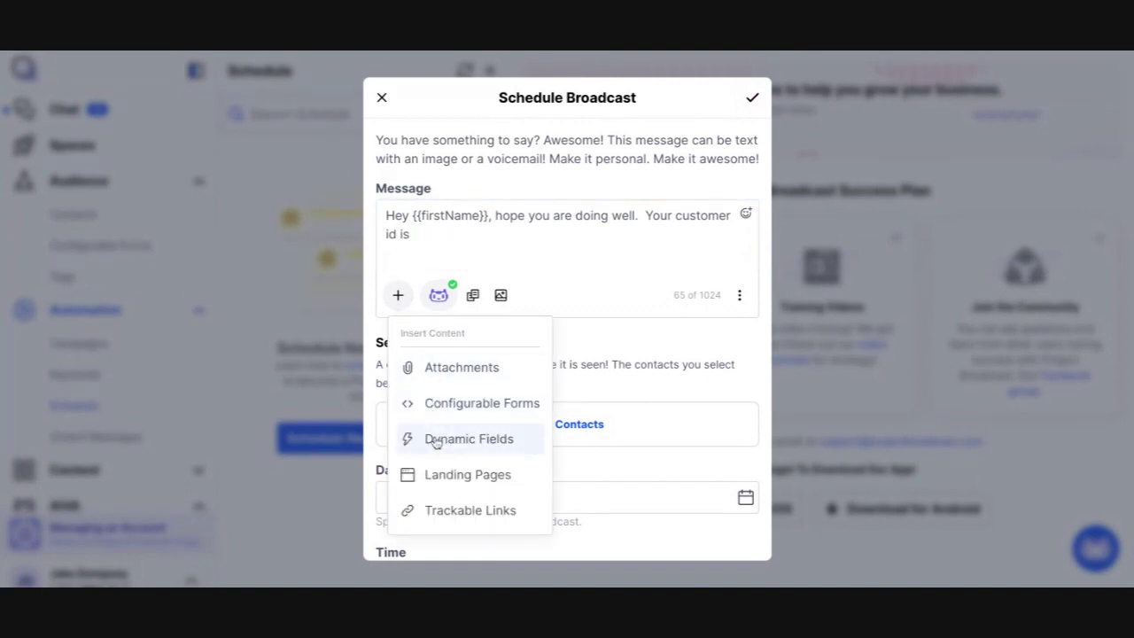
{"action": "left_click", "coordinate": [435, 442]}
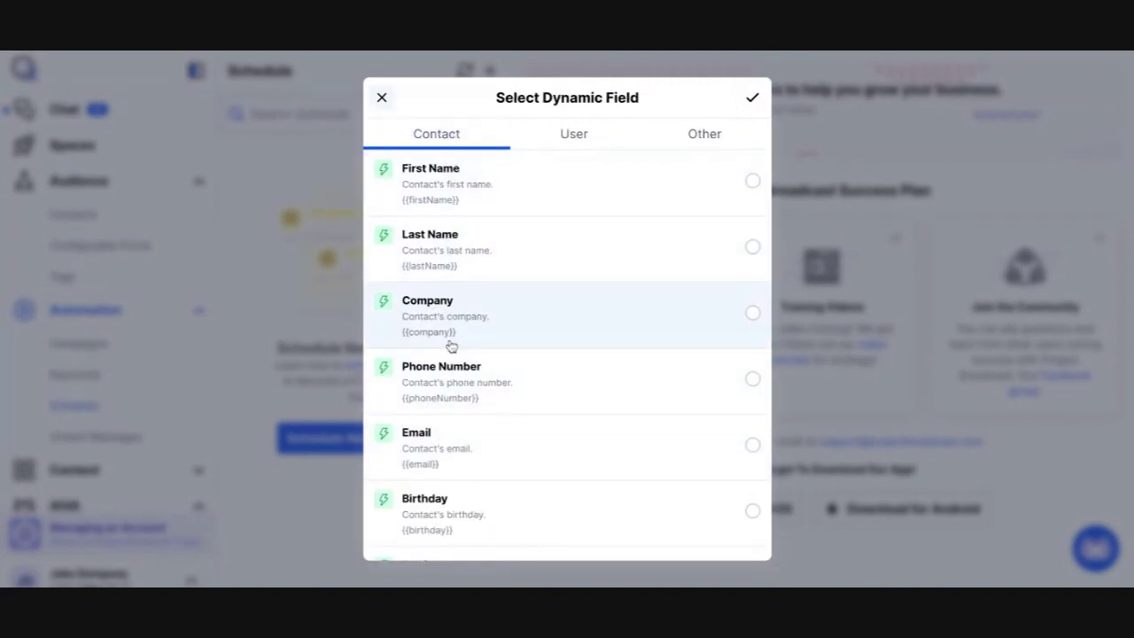
{"action": "scroll", "coordinate": [450, 345], "scroll_direction": "down", "scroll_amount": 3}
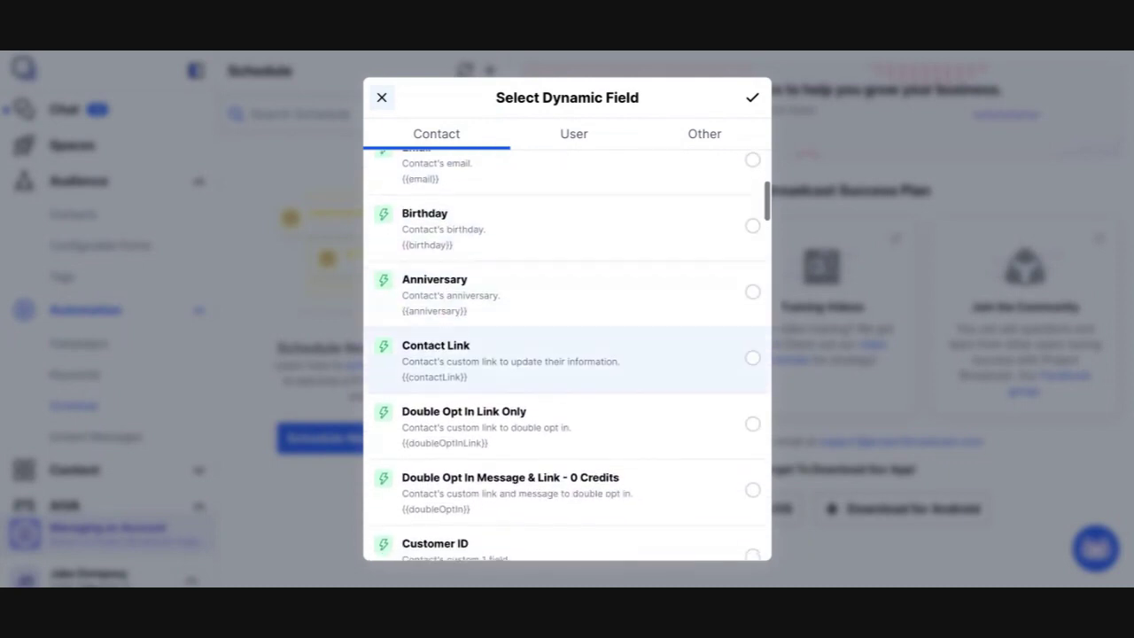
{"action": "scroll", "coordinate": [446, 336], "scroll_direction": "down", "scroll_amount": 3}
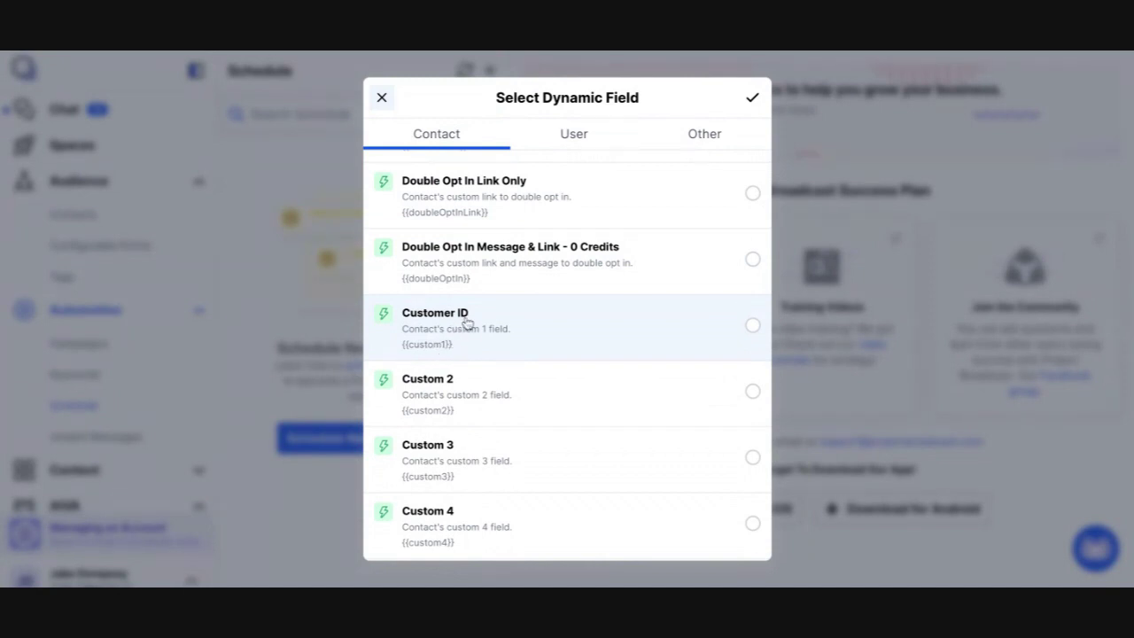
{"action": "left_click", "coordinate": [551, 346]}
{"action": "left_click", "coordinate": [751, 98]}
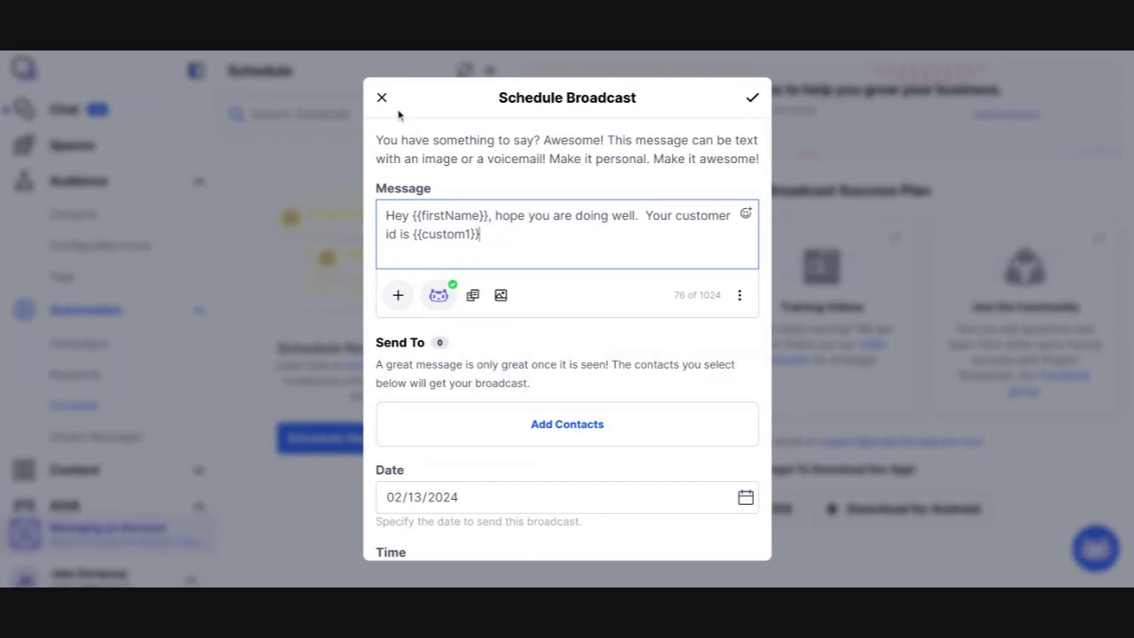
{"action": "left_click", "coordinate": [382, 98]}
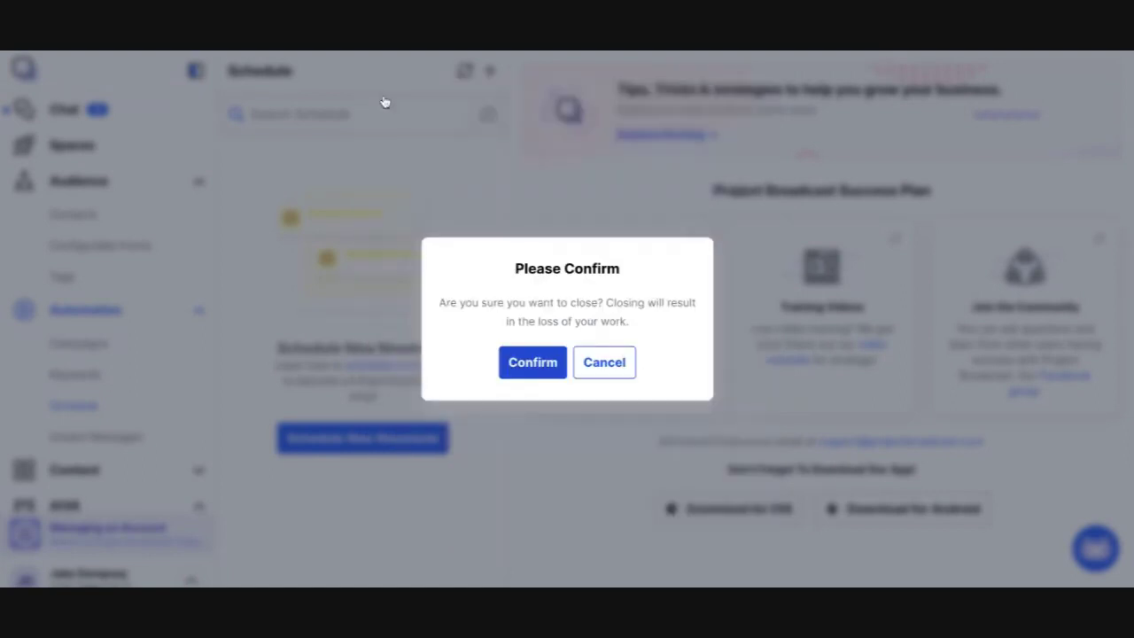
Step: Discard the draft broadcast and show the User Fields list in Custom Field Names
{"action": "left_click", "coordinate": [539, 362]}
{"action": "left_click", "coordinate": [203, 577]}
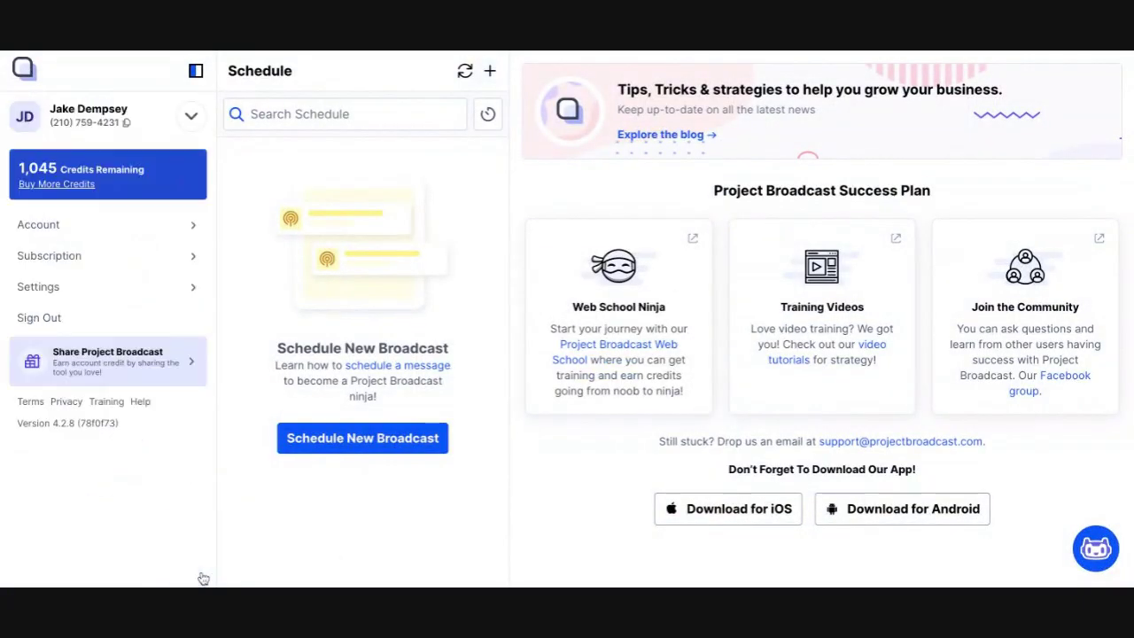
{"action": "left_click", "coordinate": [183, 284]}
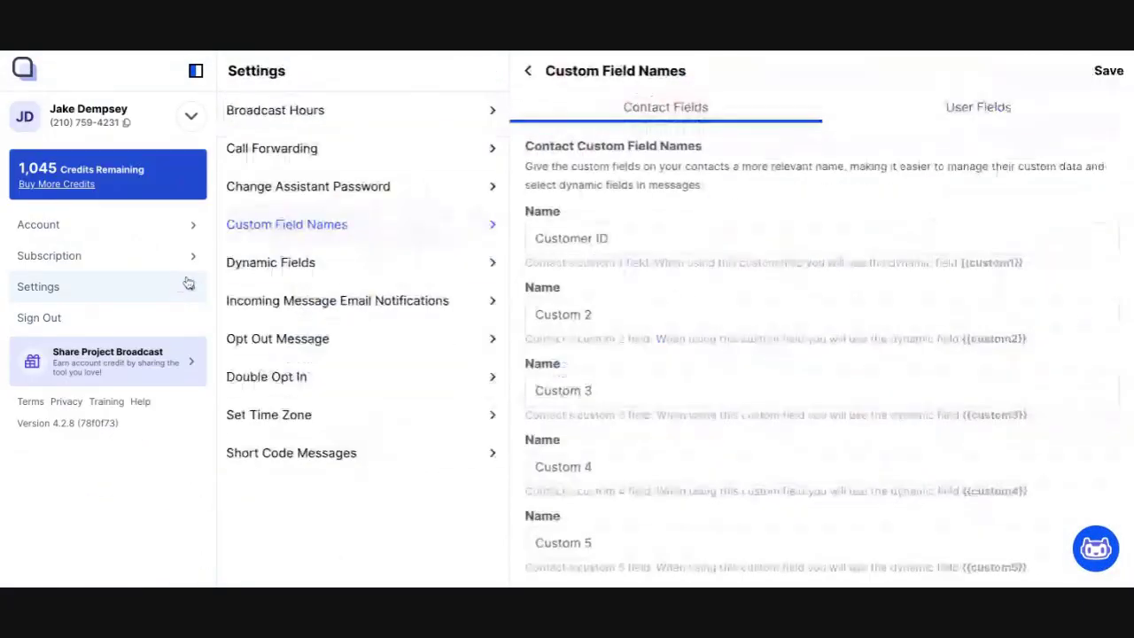
{"action": "left_click", "coordinate": [980, 109]}
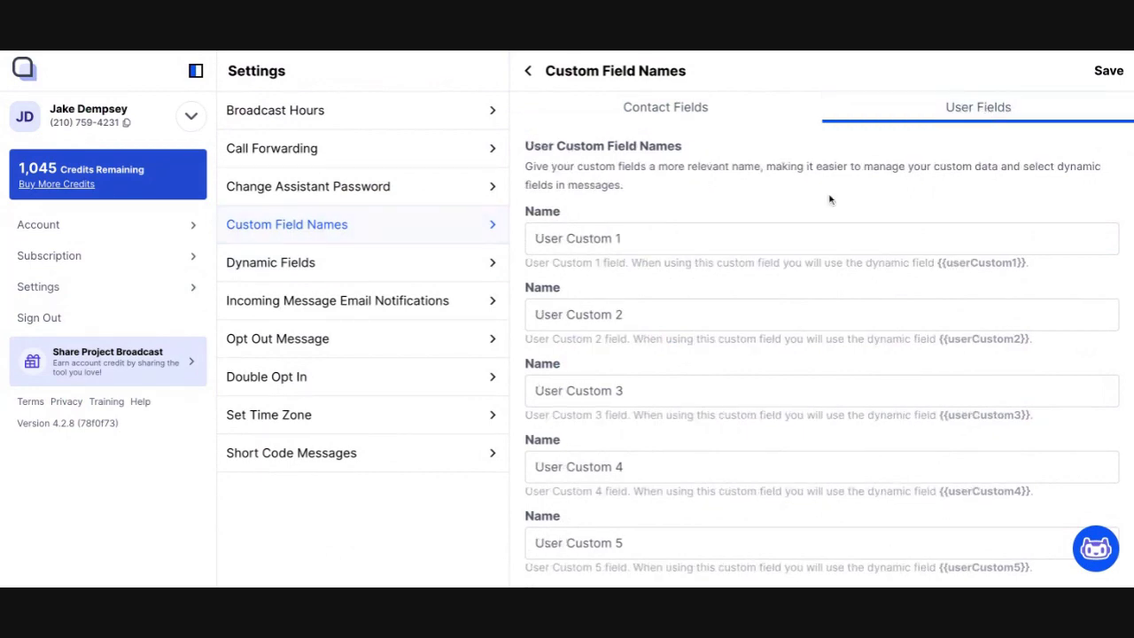
{"action": "scroll", "coordinate": [713, 311], "scroll_direction": "down", "scroll_amount": 3}
{"action": "scroll", "coordinate": [714, 311], "scroll_direction": "down", "scroll_amount": 10}
{"action": "scroll", "coordinate": [714, 311], "scroll_direction": "up", "scroll_amount": 15}
Step: Replace 'User Custom 1' with 'Ecommerce Store Link' and save
{"action": "left_click", "coordinate": [641, 234]}
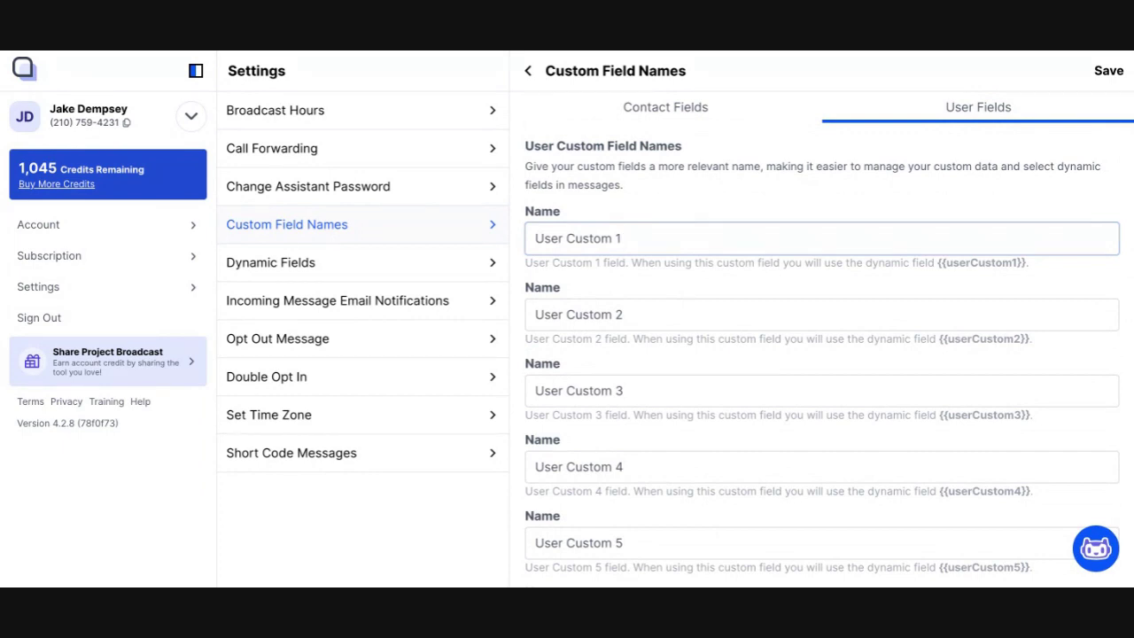
{"action": "key", "text": "ctrl+a"}
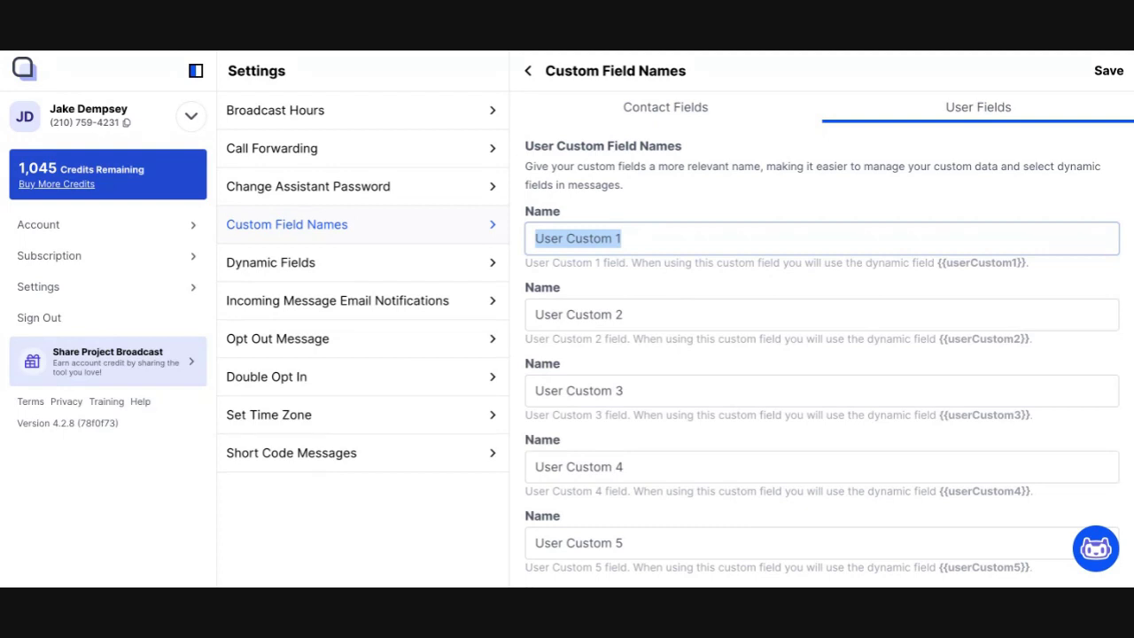
{"action": "type", "text": "Ecommerce S"}
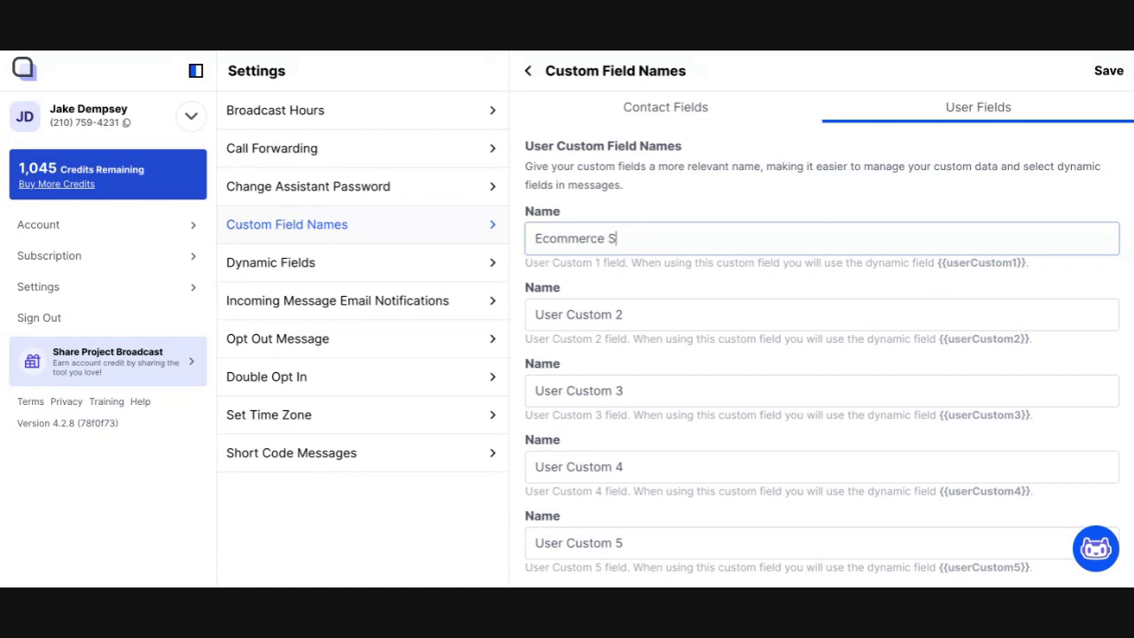
{"action": "type", "text": "tore Link"}
{"action": "key", "text": "BackSpace"}
{"action": "key", "text": "BackSpace"}
{"action": "type", "text": "nk"}
{"action": "key", "text": "Return"}
{"action": "left_click", "coordinate": [156, 228]}
{"action": "scroll", "coordinate": [362, 415], "scroll_direction": "down", "scroll_amount": 3}
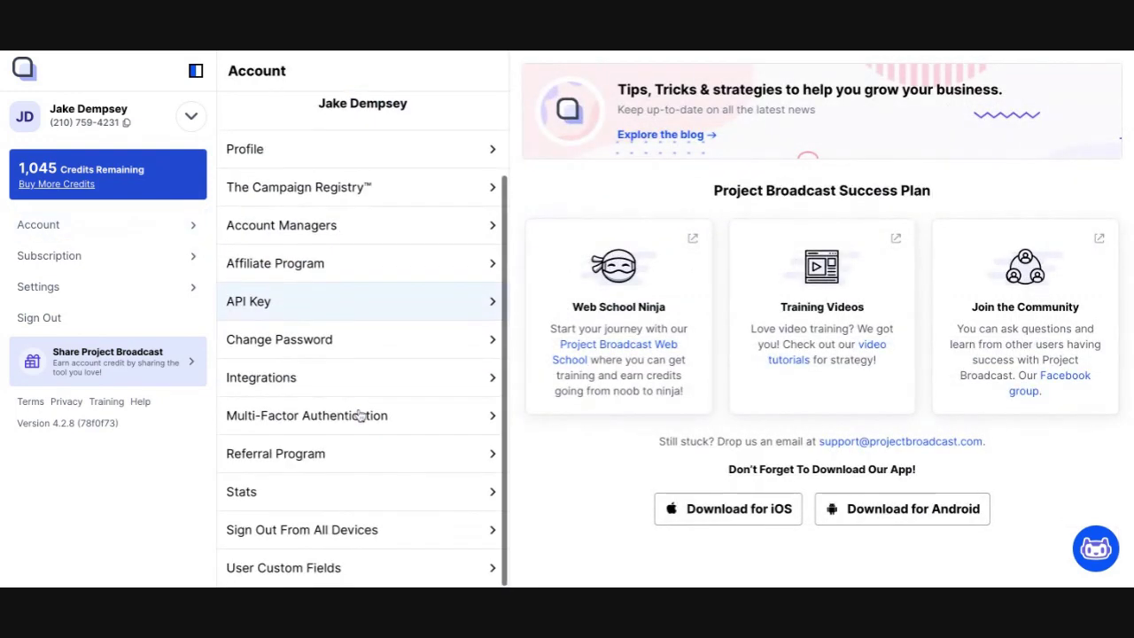
{"action": "left_click", "coordinate": [353, 575]}
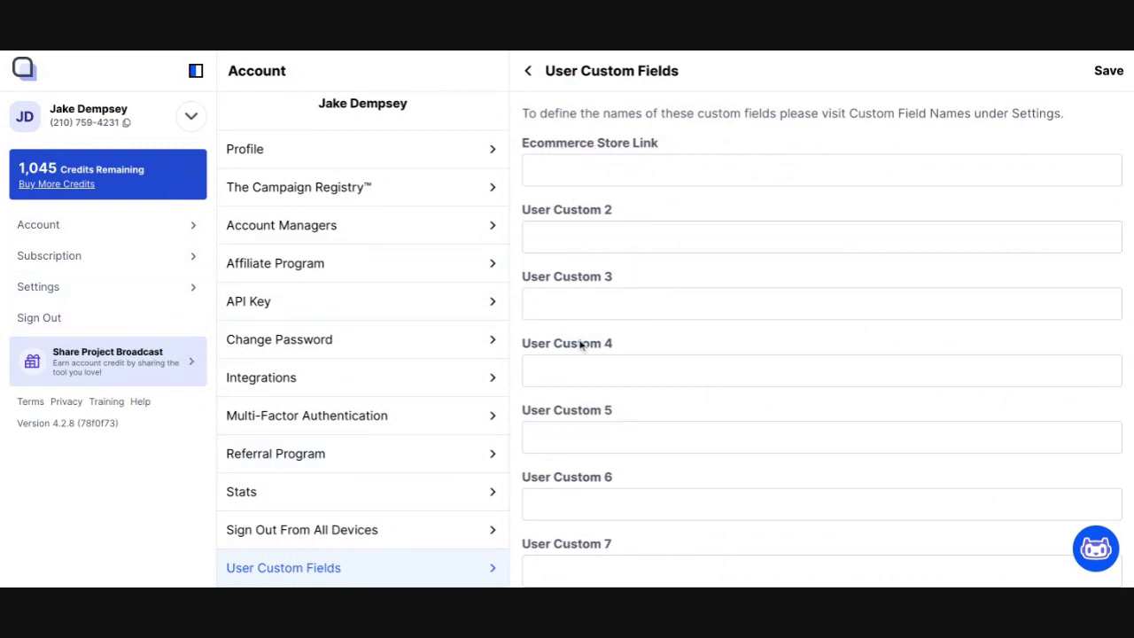
{"action": "left_click", "coordinate": [625, 174]}
{"action": "type", "text": "www.jakesstore.com"}
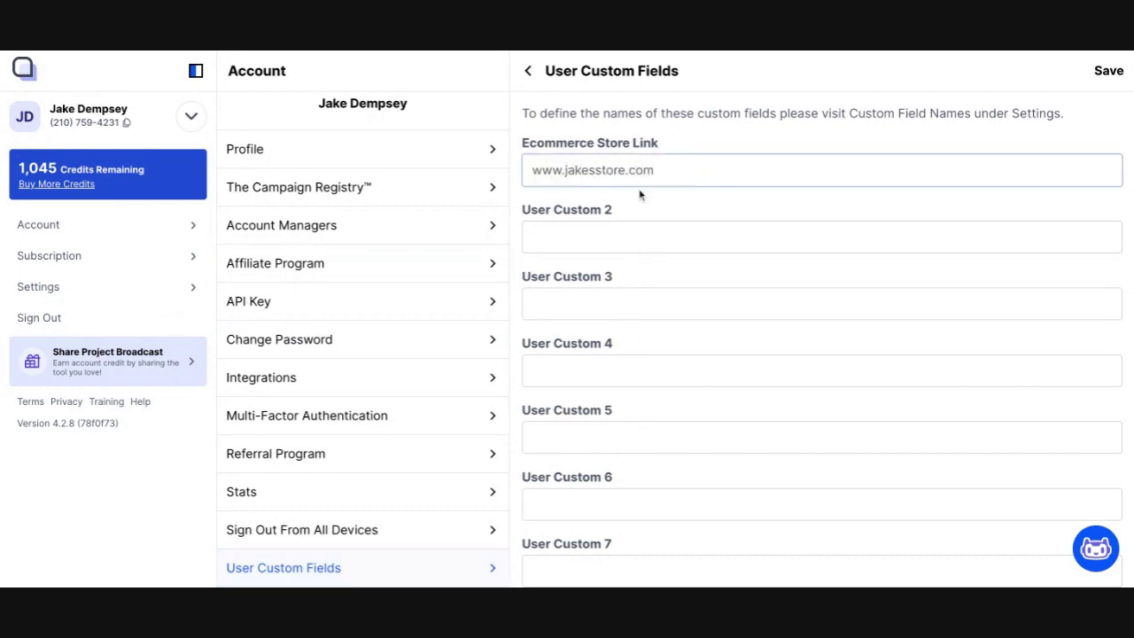
{"action": "left_click", "coordinate": [1108, 75]}
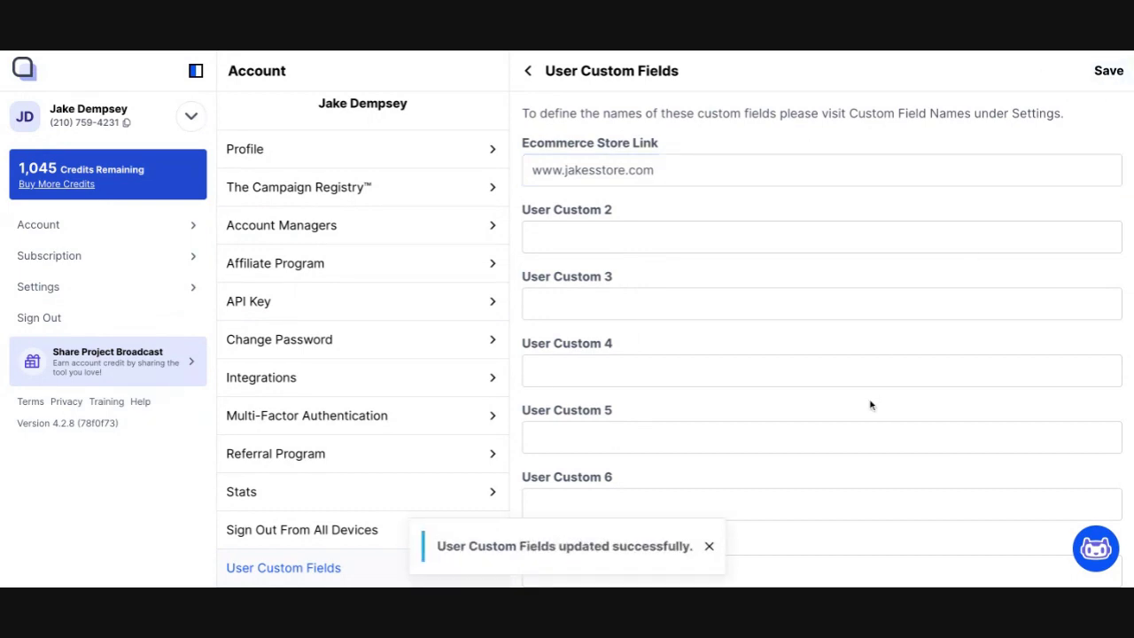
{"action": "left_click", "coordinate": [555, 171]}
{"action": "key", "text": "shift+Home"}
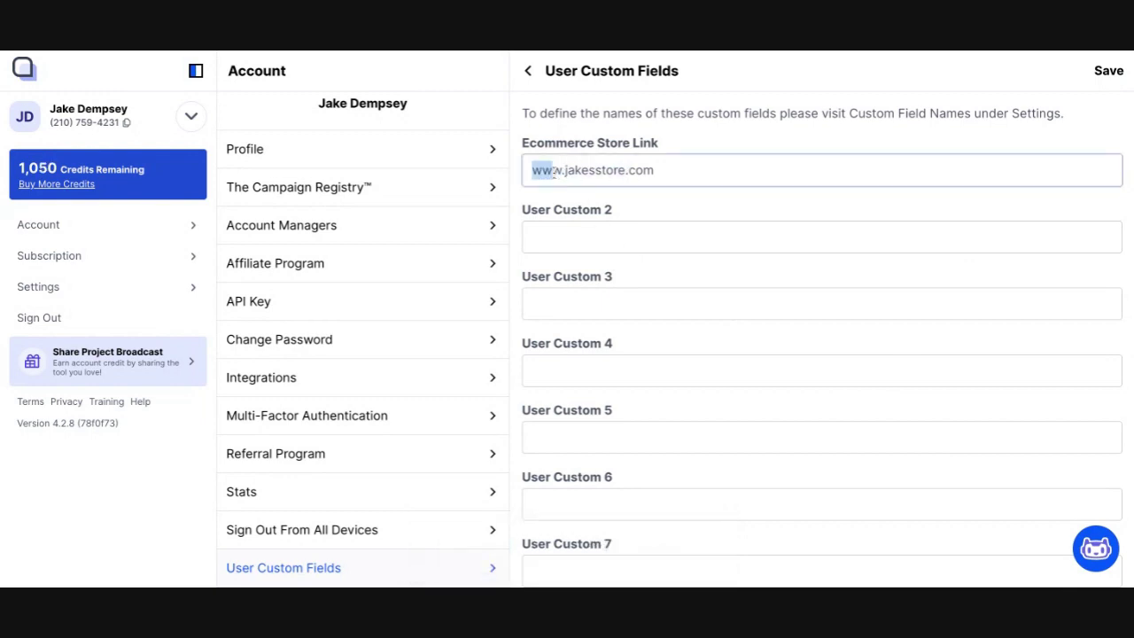
Step: Start a new scheduled broadcast and open the User tab of the Dynamic Fields picker
{"action": "left_click", "coordinate": [190, 116]}
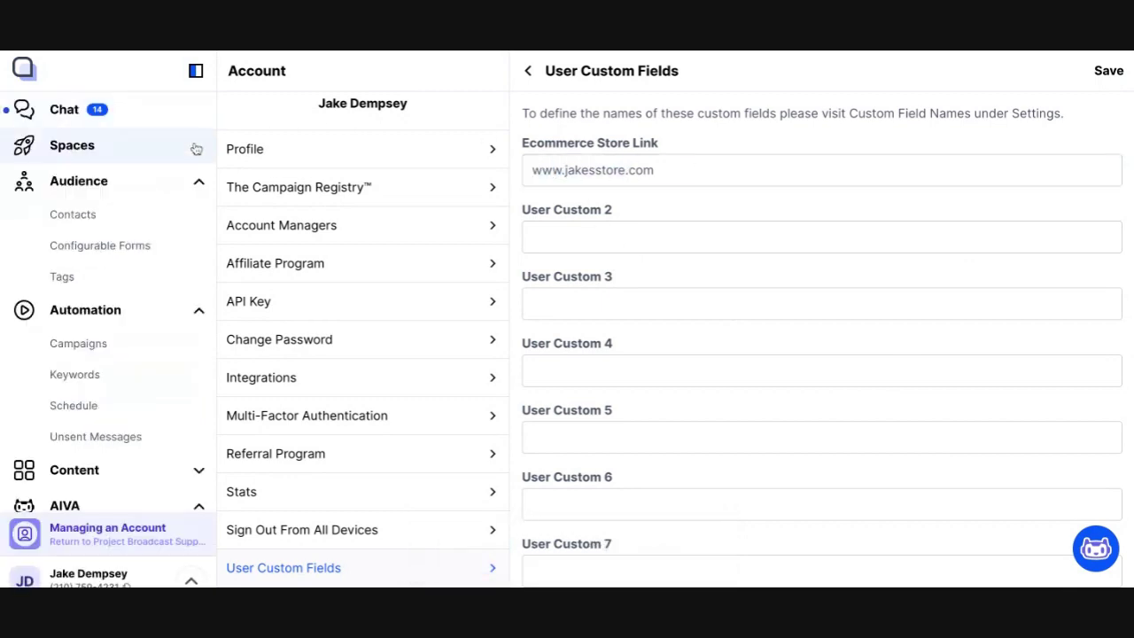
{"action": "left_click", "coordinate": [153, 403]}
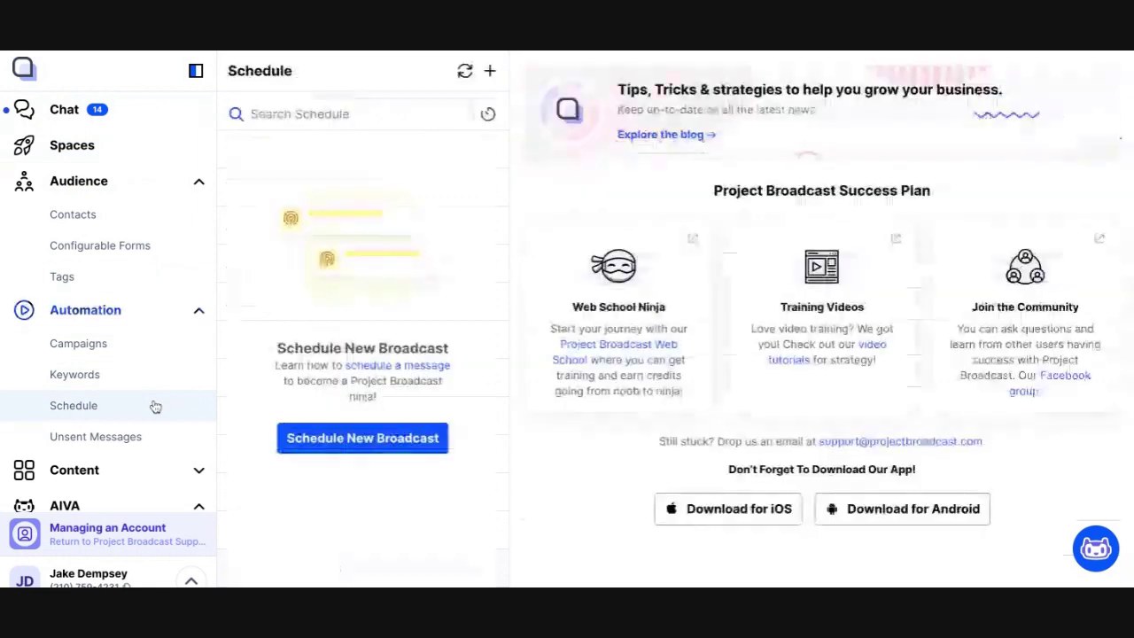
{"action": "left_click", "coordinate": [492, 72]}
{"action": "left_click", "coordinate": [515, 237]}
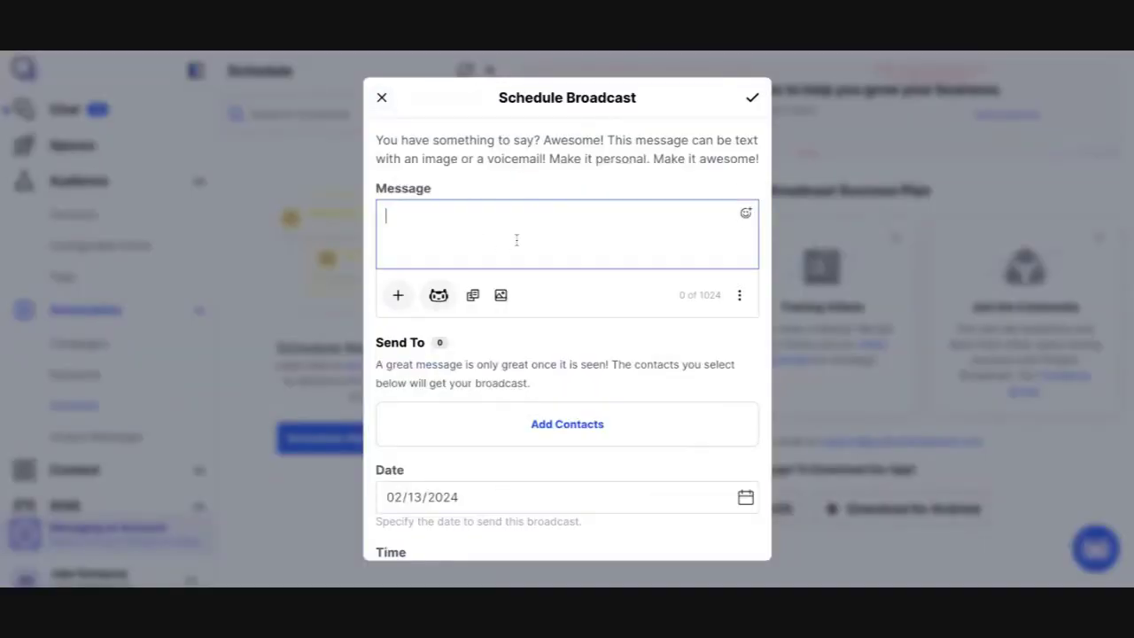
{"action": "left_click", "coordinate": [398, 297]}
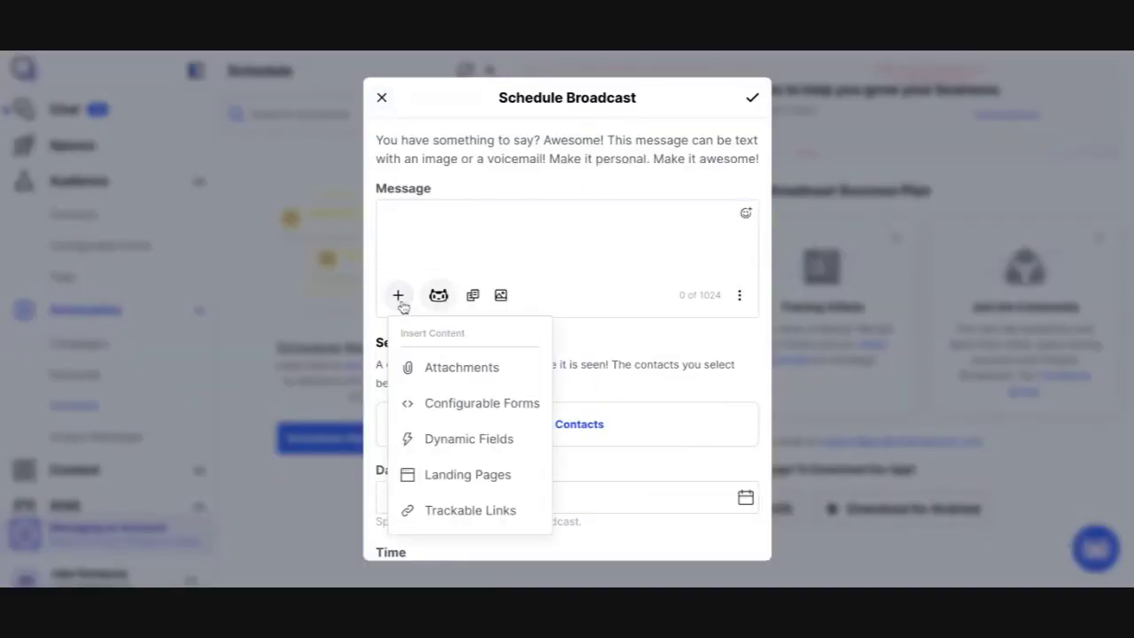
{"action": "left_click", "coordinate": [467, 452]}
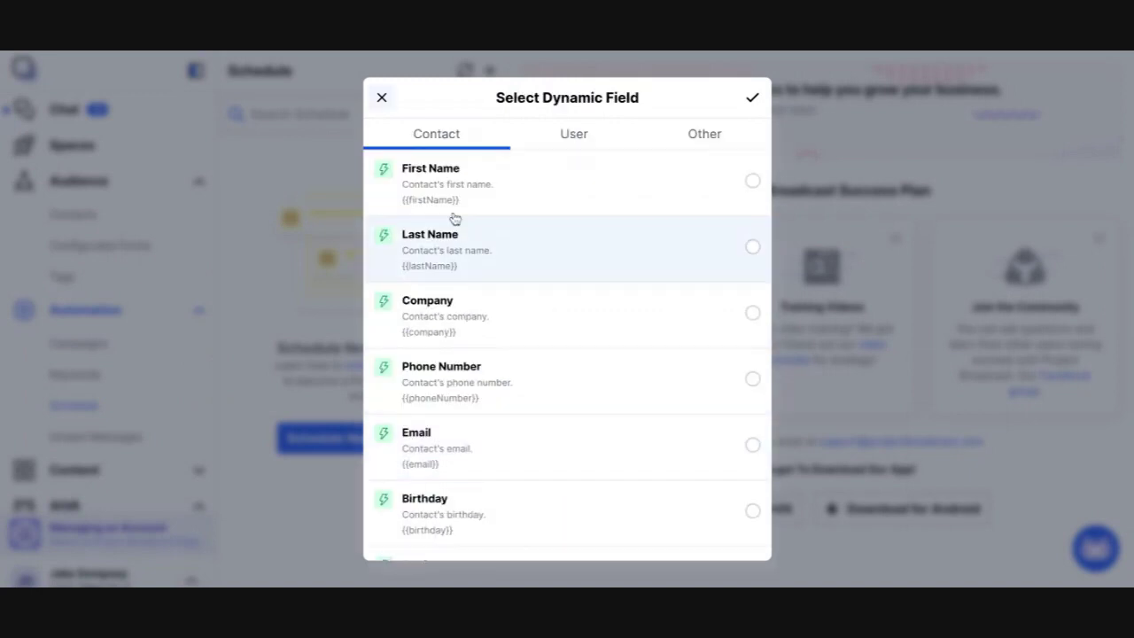
{"action": "scroll", "coordinate": [476, 292], "scroll_direction": "down", "scroll_amount": 3}
{"action": "scroll", "coordinate": [478, 299], "scroll_direction": "down", "scroll_amount": 3}
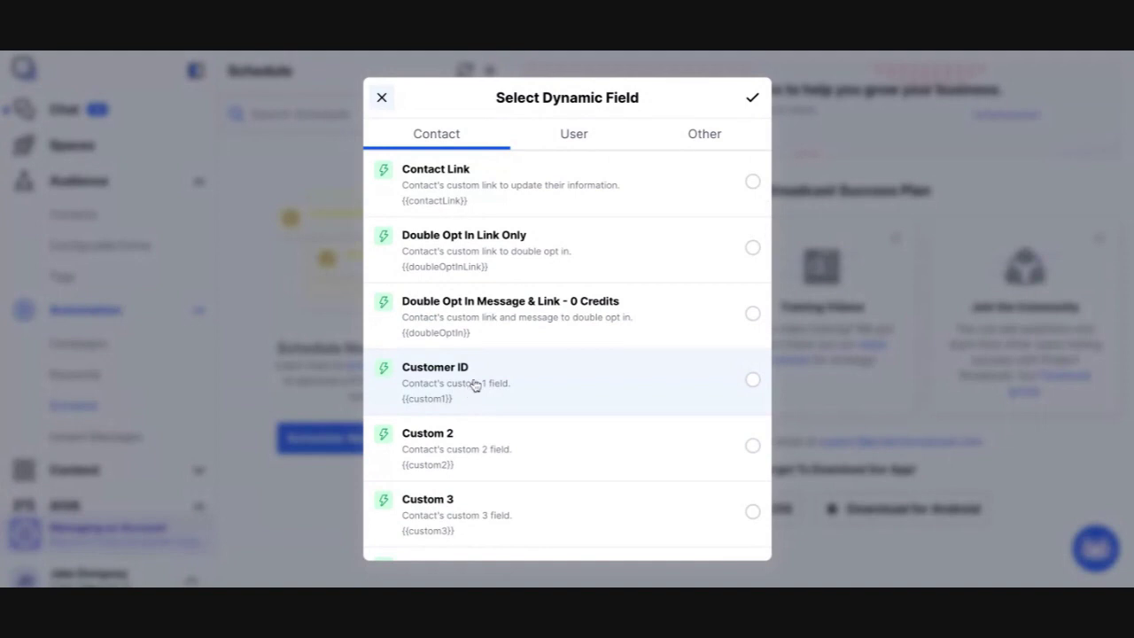
{"action": "left_click", "coordinate": [575, 138]}
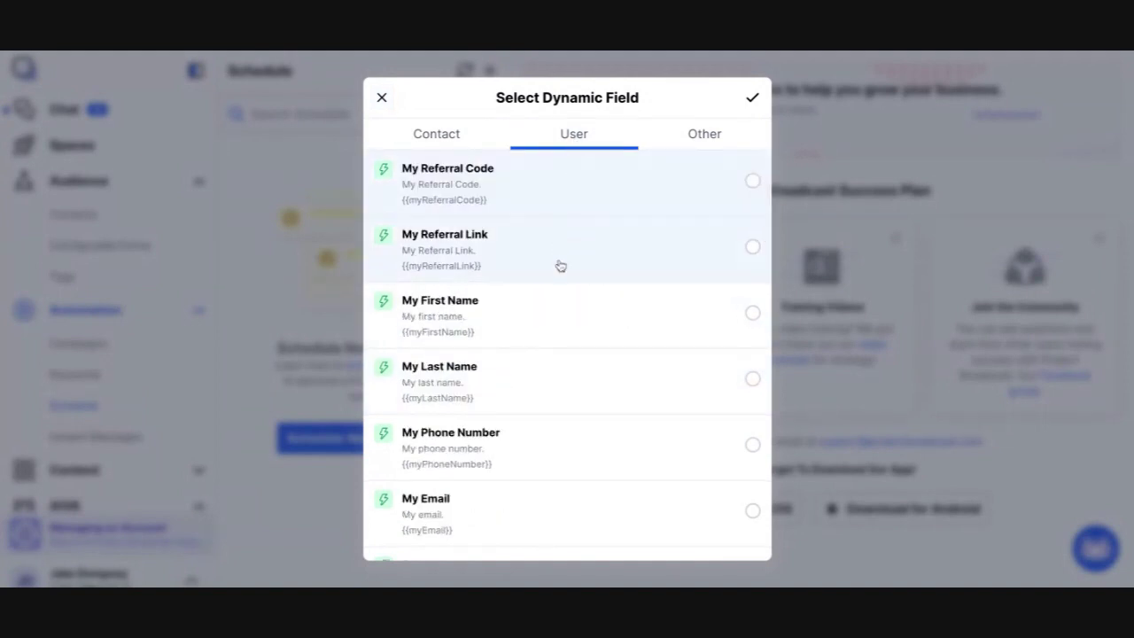
{"action": "scroll", "coordinate": [555, 333], "scroll_direction": "down", "scroll_amount": 5}
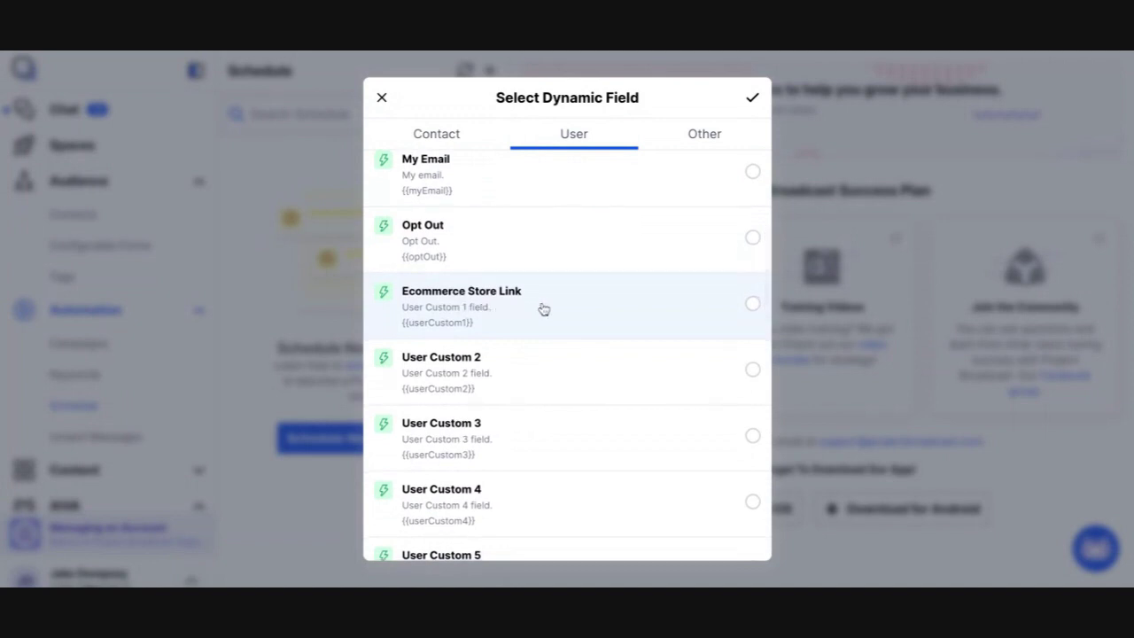
Step: Select Ecommerce Store Link, then close the picker and discard the broadcast draft
{"action": "left_click", "coordinate": [543, 309]}
{"action": "left_click", "coordinate": [382, 98]}
{"action": "left_click", "coordinate": [382, 97]}
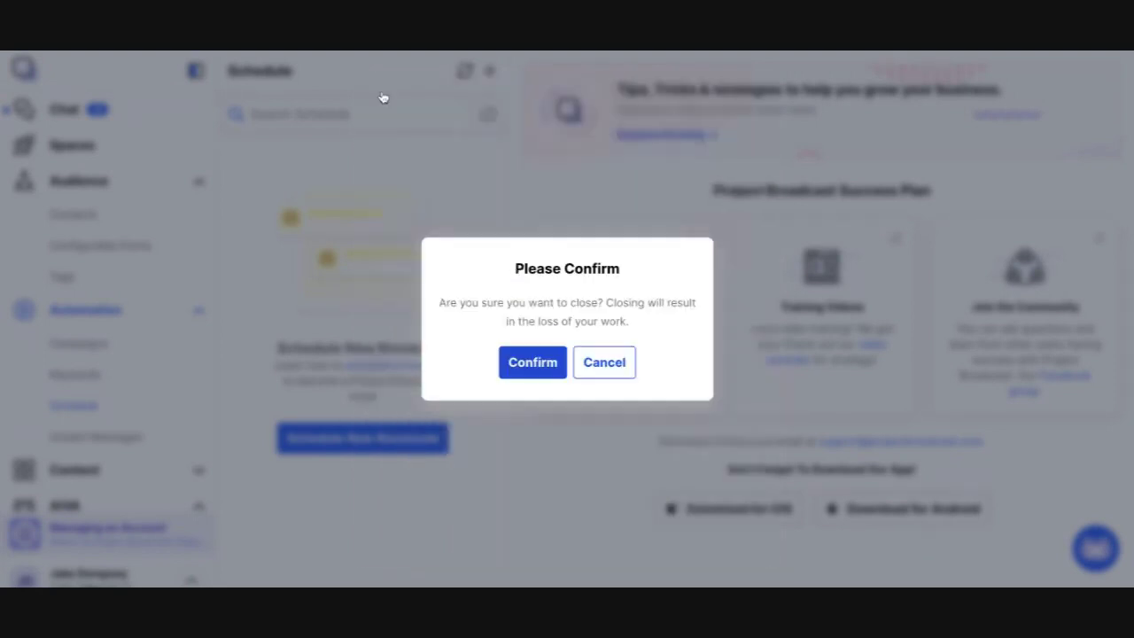
{"action": "left_click", "coordinate": [544, 369]}
Step: In Custom Field Names > User Fields, change 'User Custom 2' to 'Signature' and save
{"action": "left_click", "coordinate": [190, 578]}
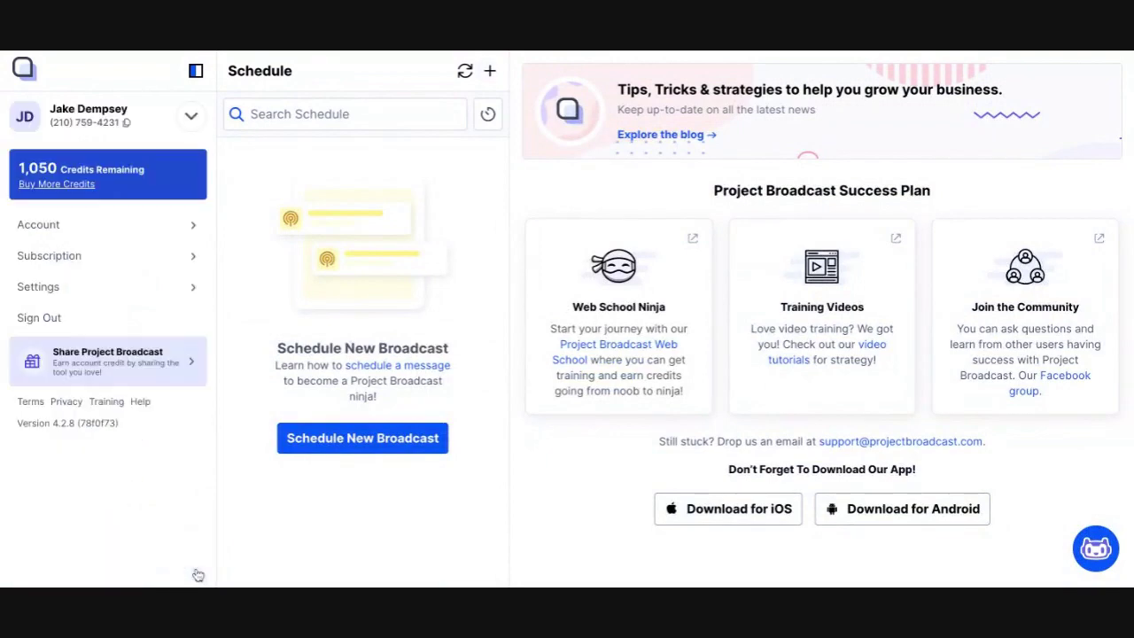
{"action": "left_click", "coordinate": [196, 288]}
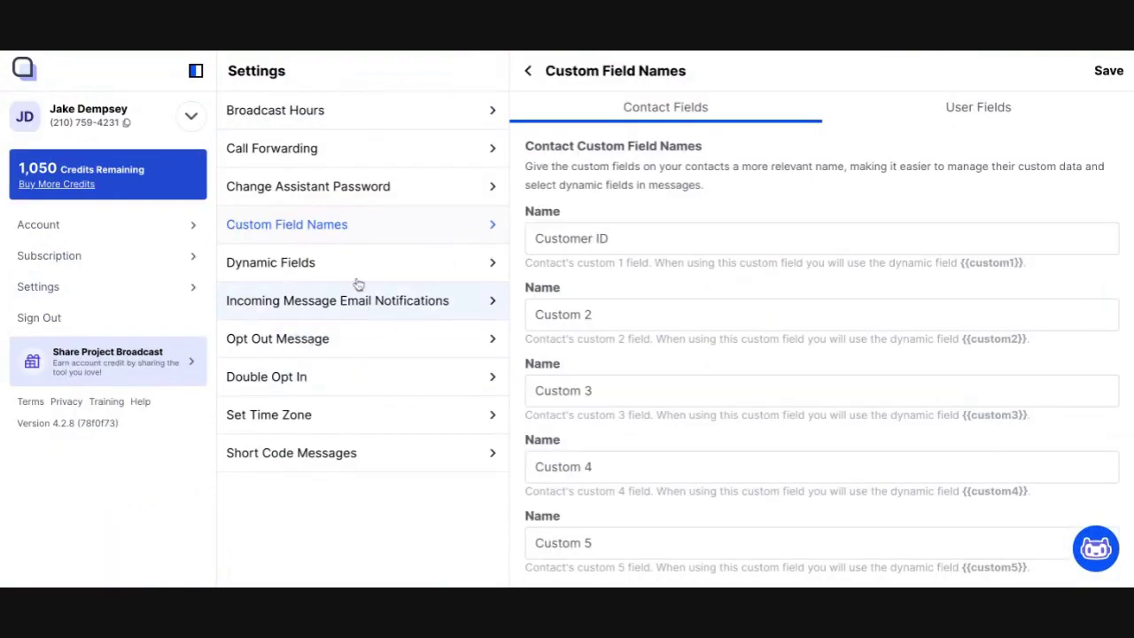
{"action": "left_click", "coordinate": [626, 314]}
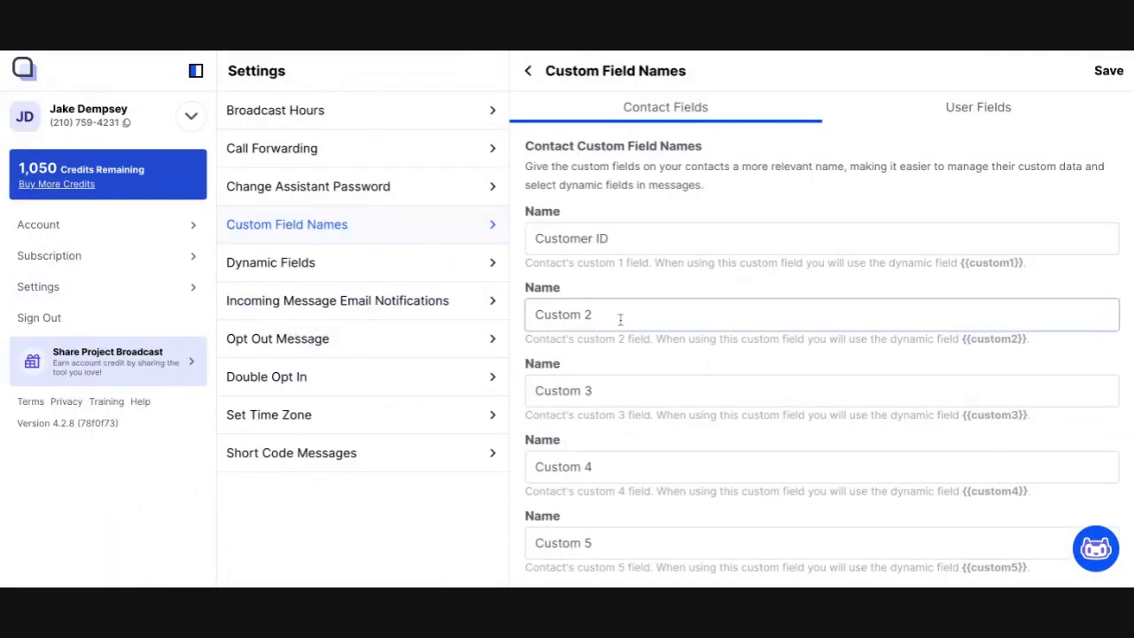
{"action": "left_click", "coordinate": [1014, 108]}
{"action": "left_click", "coordinate": [699, 310]}
{"action": "key", "text": "ctrl+a"}
{"action": "type", "text": "Signature"}
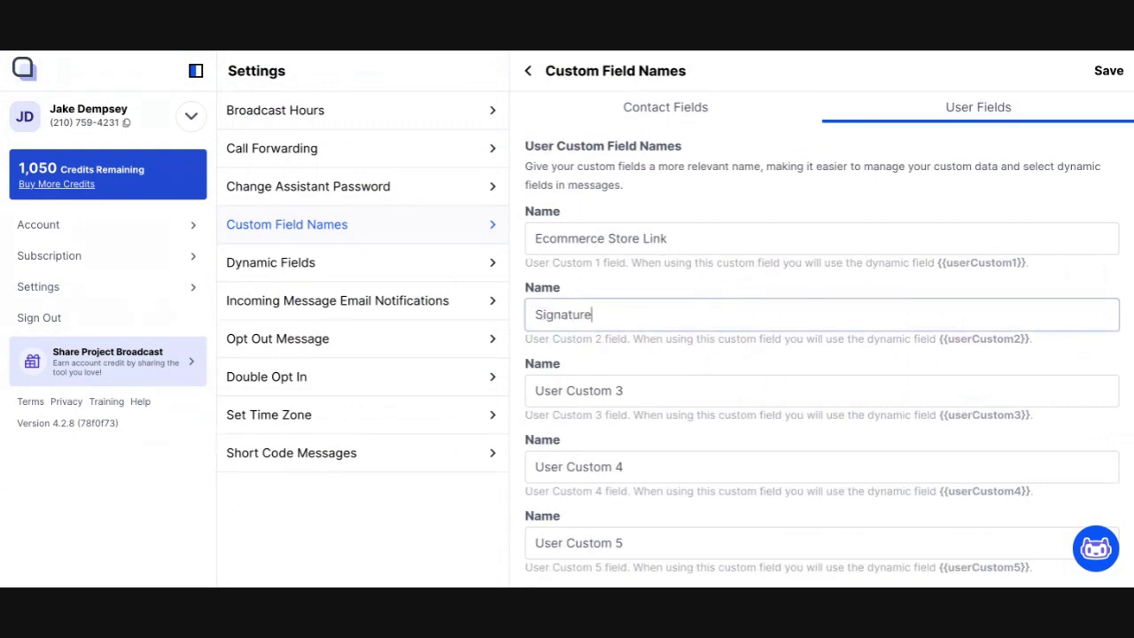
{"action": "left_click", "coordinate": [1100, 71]}
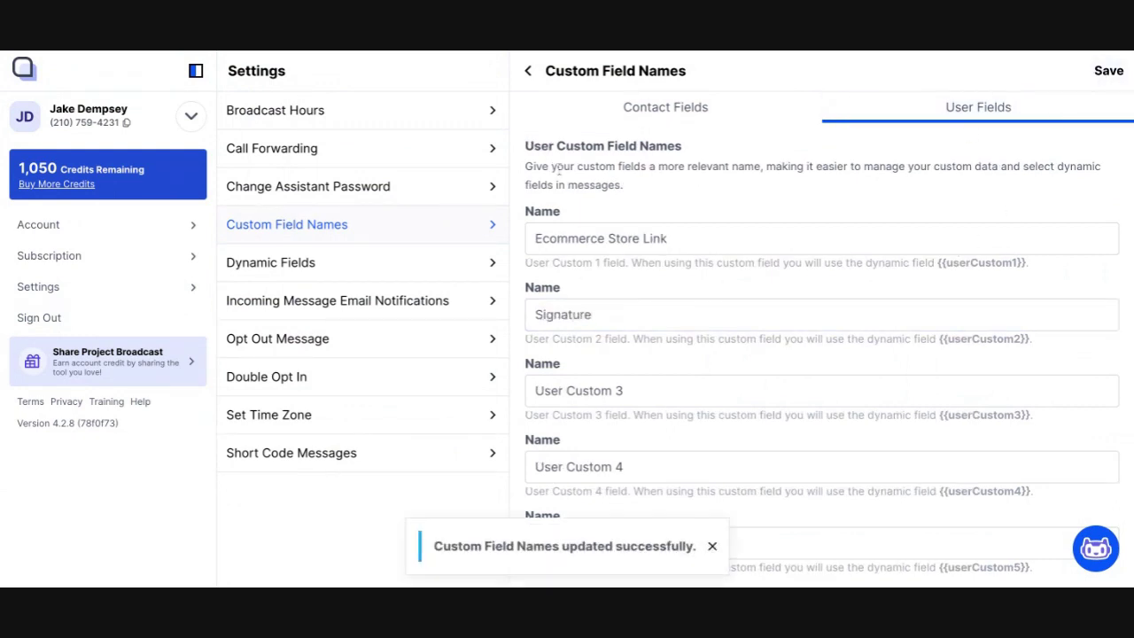
Step: Fill the Signature user custom field with '- [user's name] w/ Project Broadcast' and save it
{"action": "left_click", "coordinate": [196, 240]}
{"action": "scroll", "coordinate": [298, 395], "scroll_direction": "down", "scroll_amount": 2}
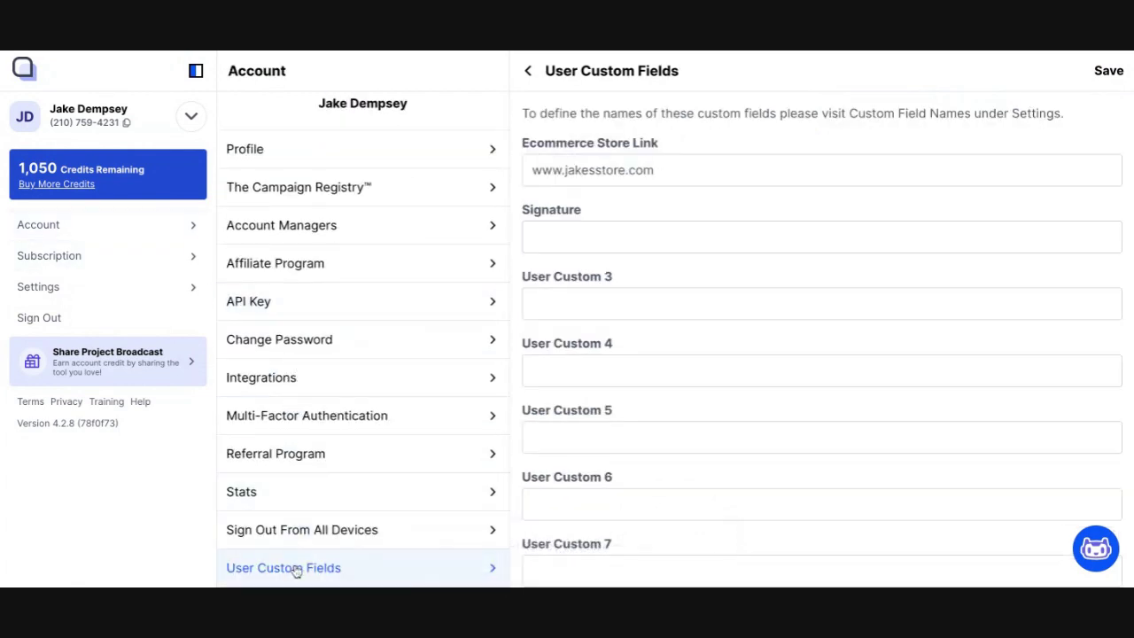
{"action": "left_click", "coordinate": [596, 242]}
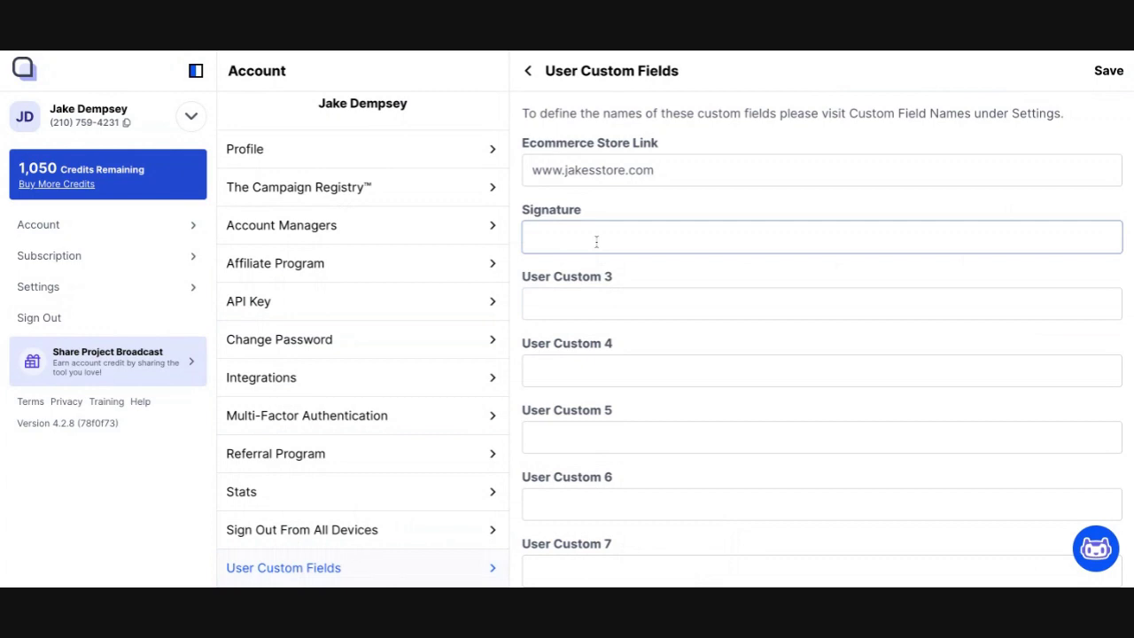
{"action": "type", "text": "- Jake w/ Project Broadcast"}
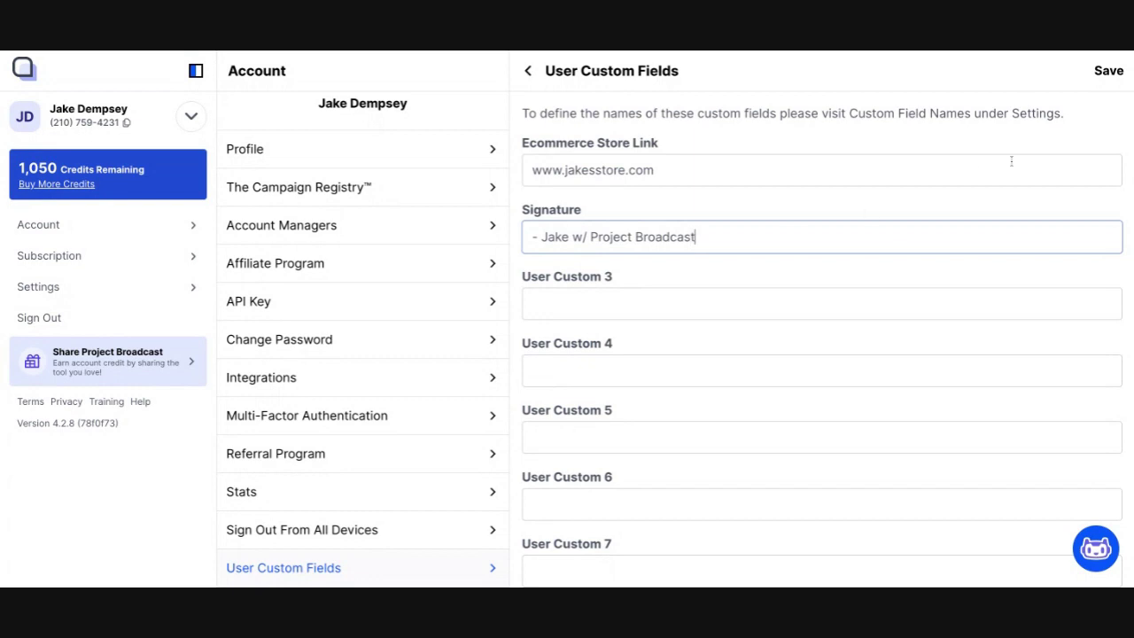
{"action": "left_click", "coordinate": [1107, 74]}
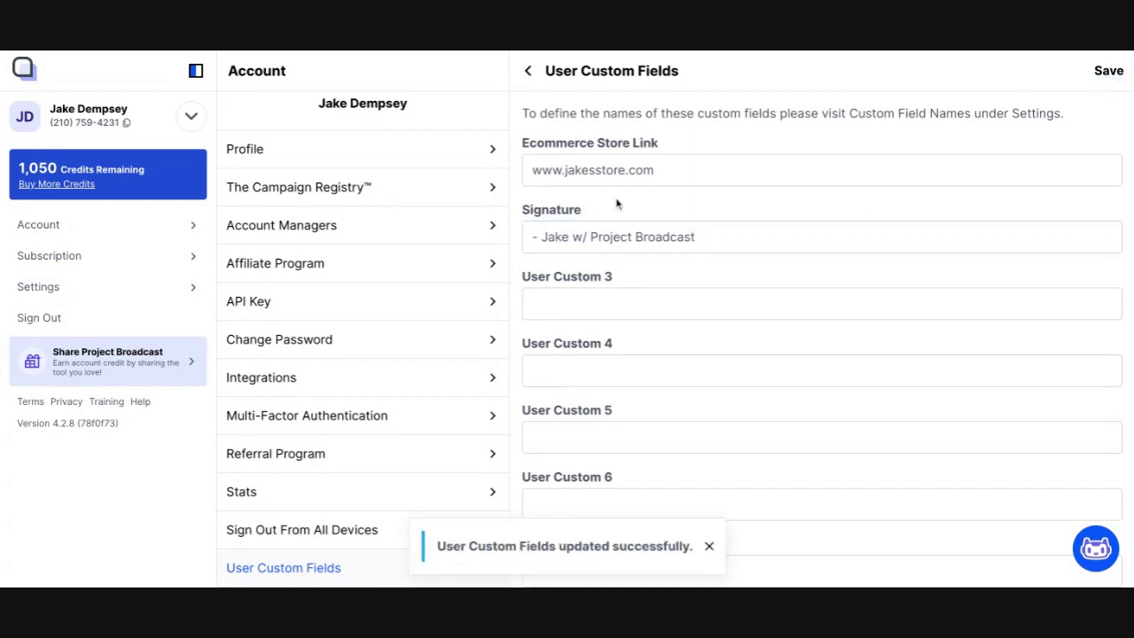
Step: Start a new scheduled broadcast and locate Signature among the User dynamic fields
{"action": "left_click", "coordinate": [191, 116]}
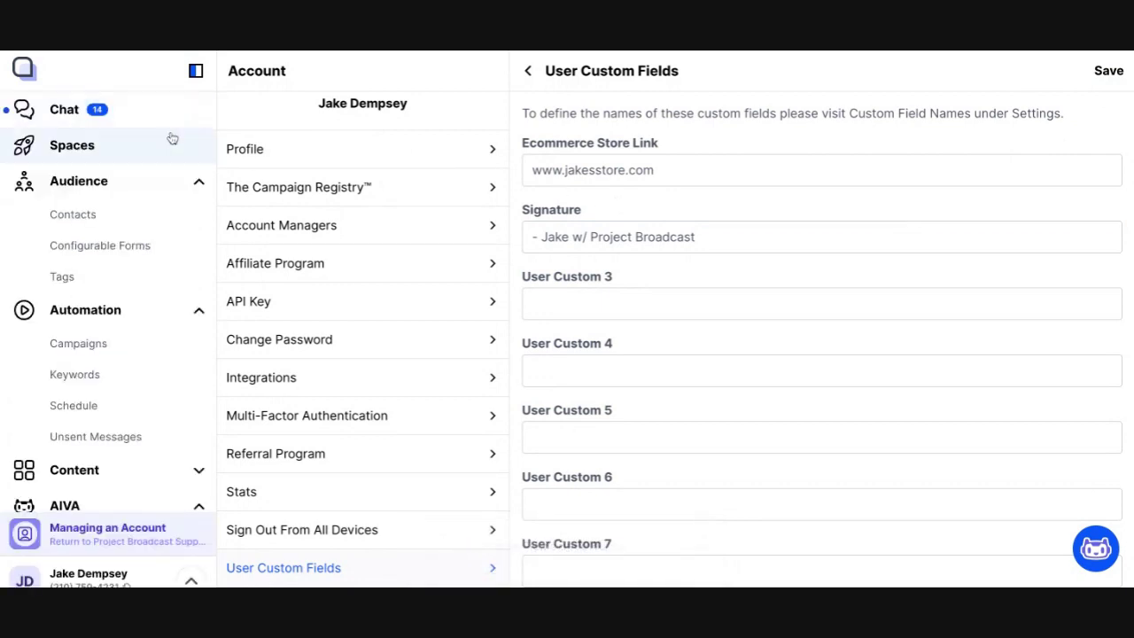
{"action": "left_click", "coordinate": [104, 409]}
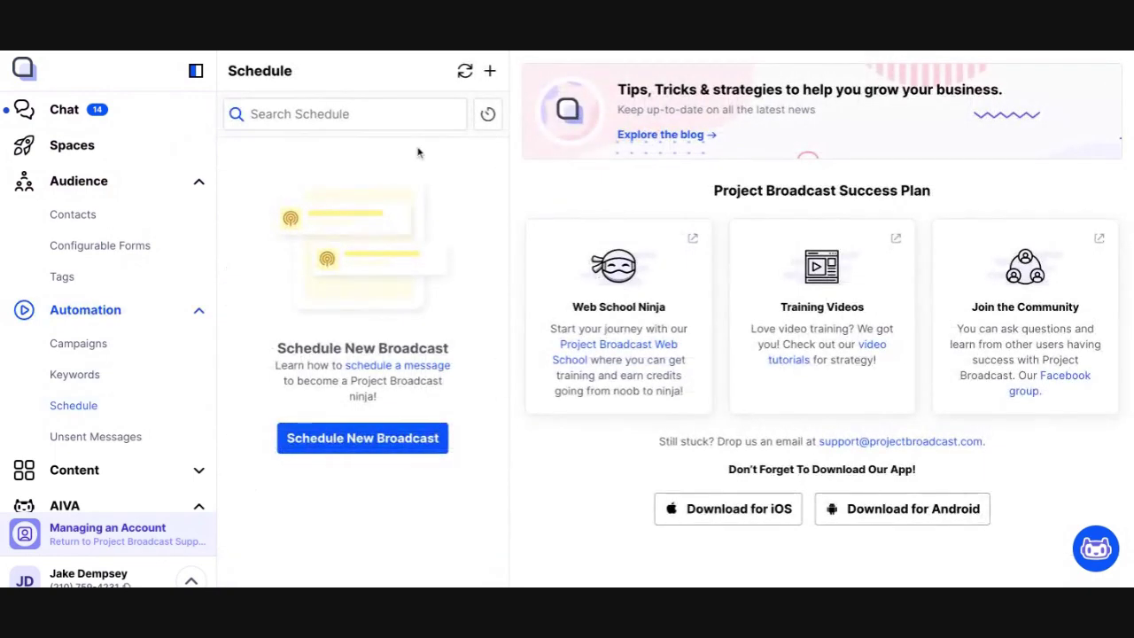
{"action": "left_click", "coordinate": [489, 71]}
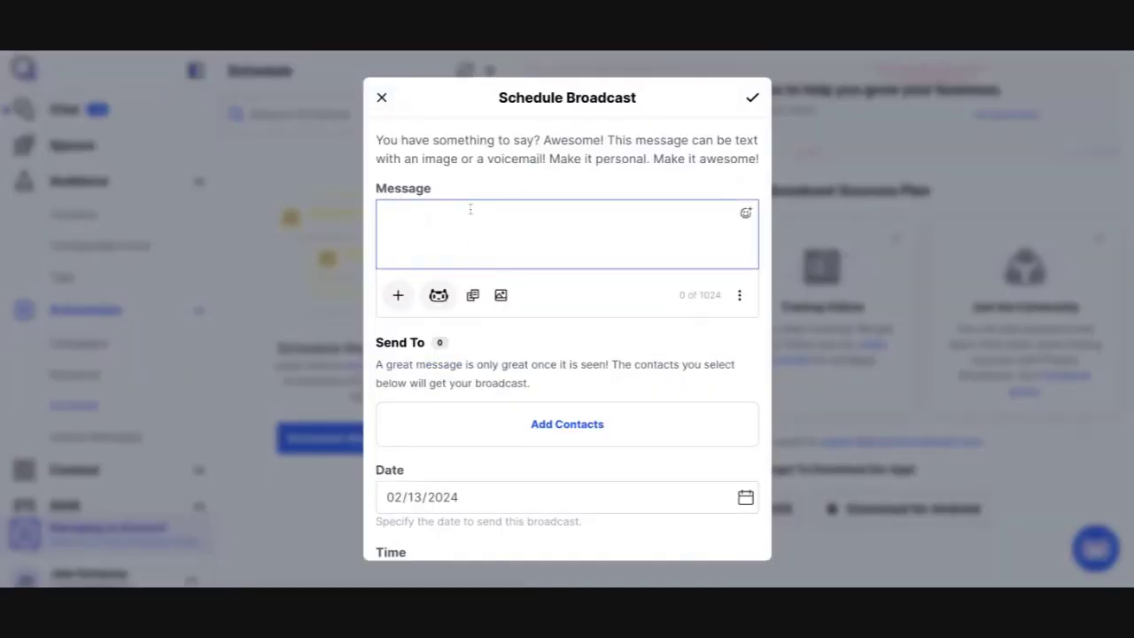
{"action": "left_click", "coordinate": [397, 296]}
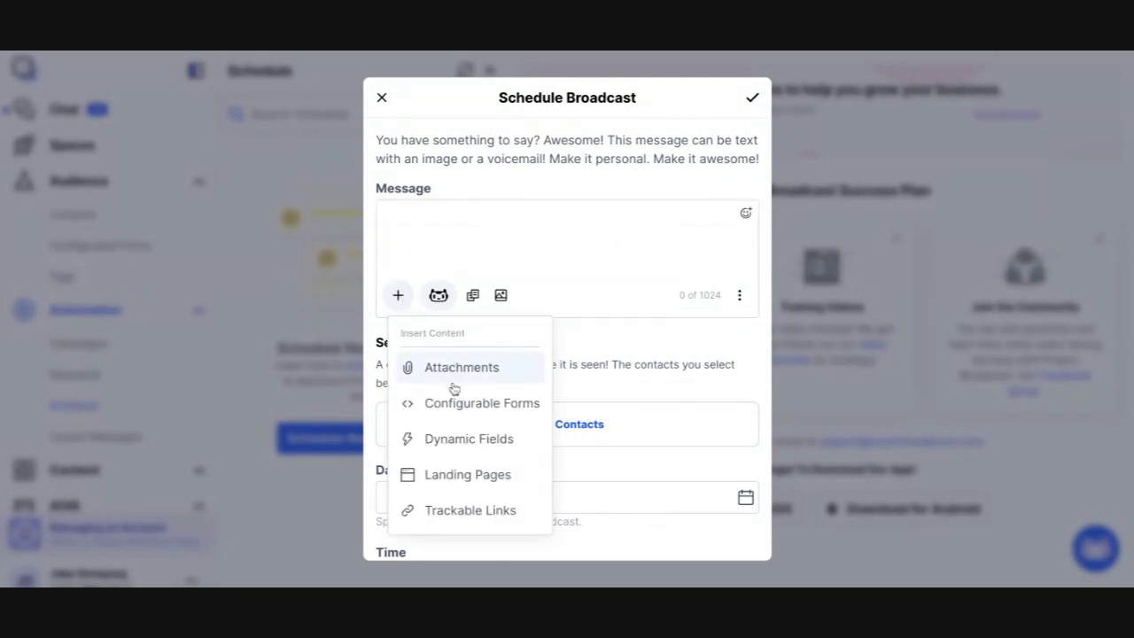
{"action": "left_click", "coordinate": [451, 438]}
{"action": "left_click", "coordinate": [592, 146]}
{"action": "scroll", "coordinate": [599, 307], "scroll_direction": "down", "scroll_amount": 5}
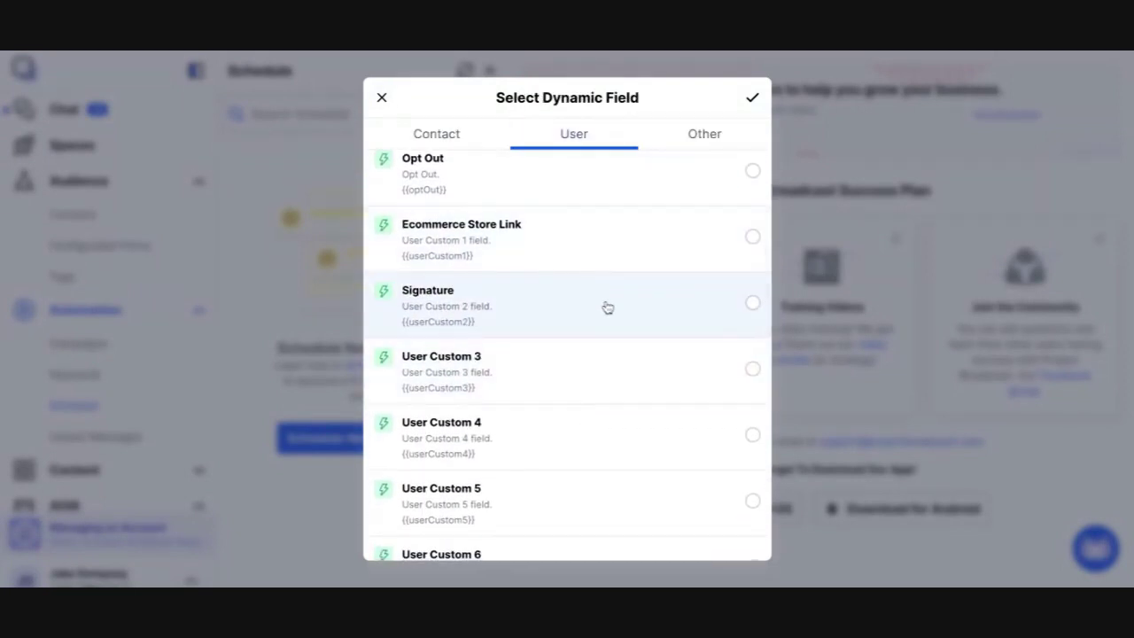
{"action": "left_click", "coordinate": [608, 307]}
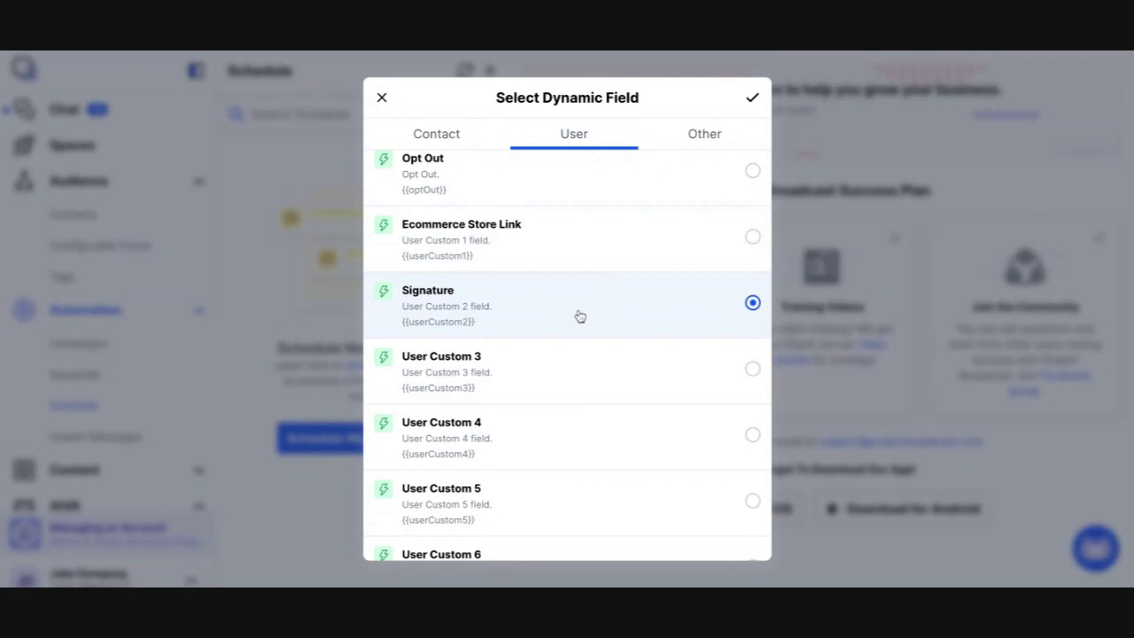
Step: Close the field picker without inserting, discard the broadcast draft, and return to Chats
{"action": "left_click", "coordinate": [382, 98]}
{"action": "left_click", "coordinate": [383, 99]}
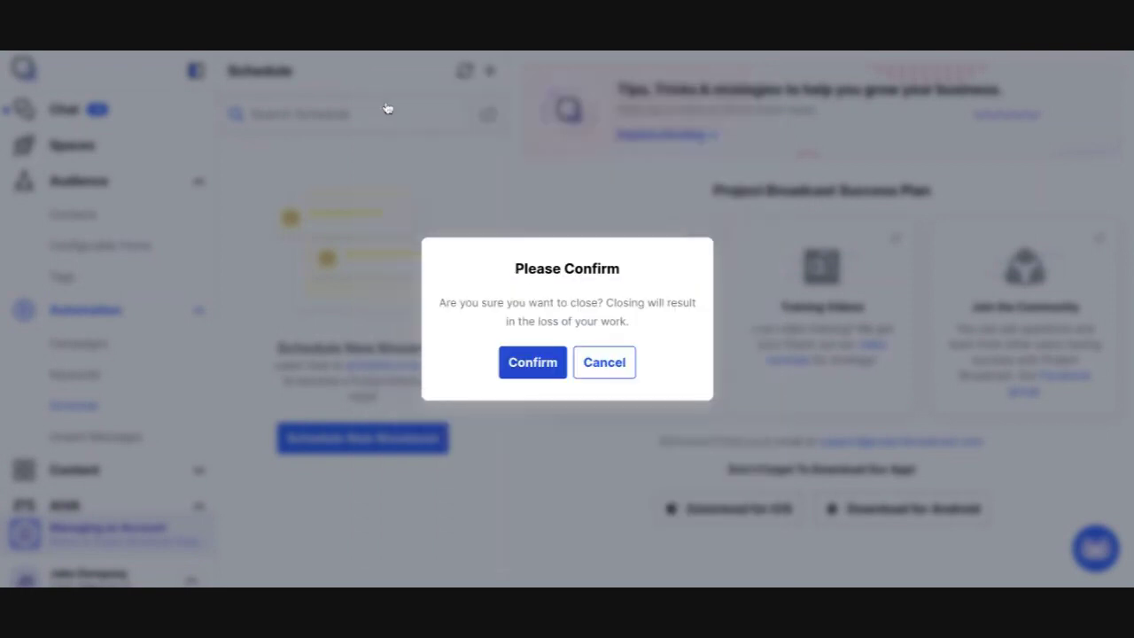
{"action": "left_click", "coordinate": [536, 362]}
{"action": "left_click", "coordinate": [137, 117]}
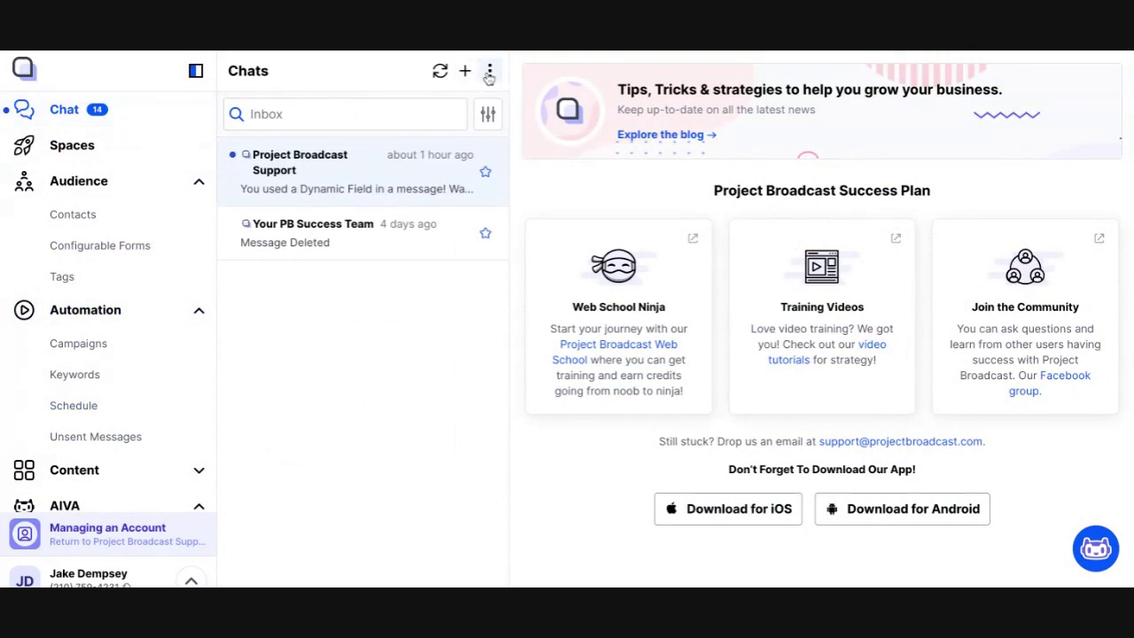
Step: Create a new chat with contact 'Test Contact', entering their phone number and name
{"action": "left_click", "coordinate": [488, 74]}
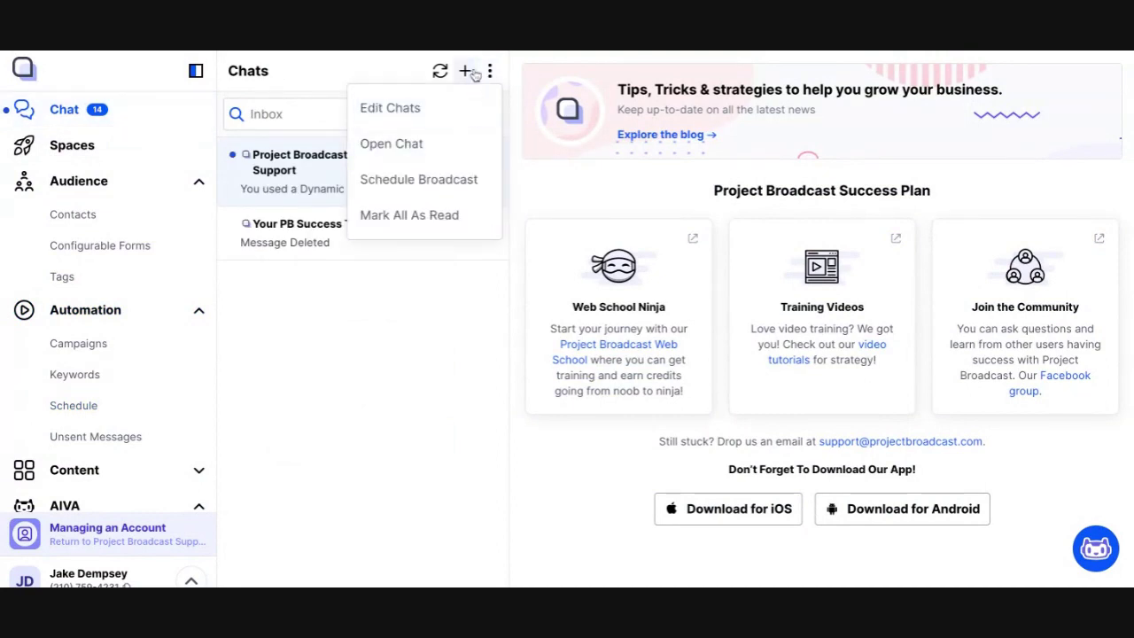
{"action": "left_click", "coordinate": [472, 72]}
{"action": "left_click", "coordinate": [456, 297]}
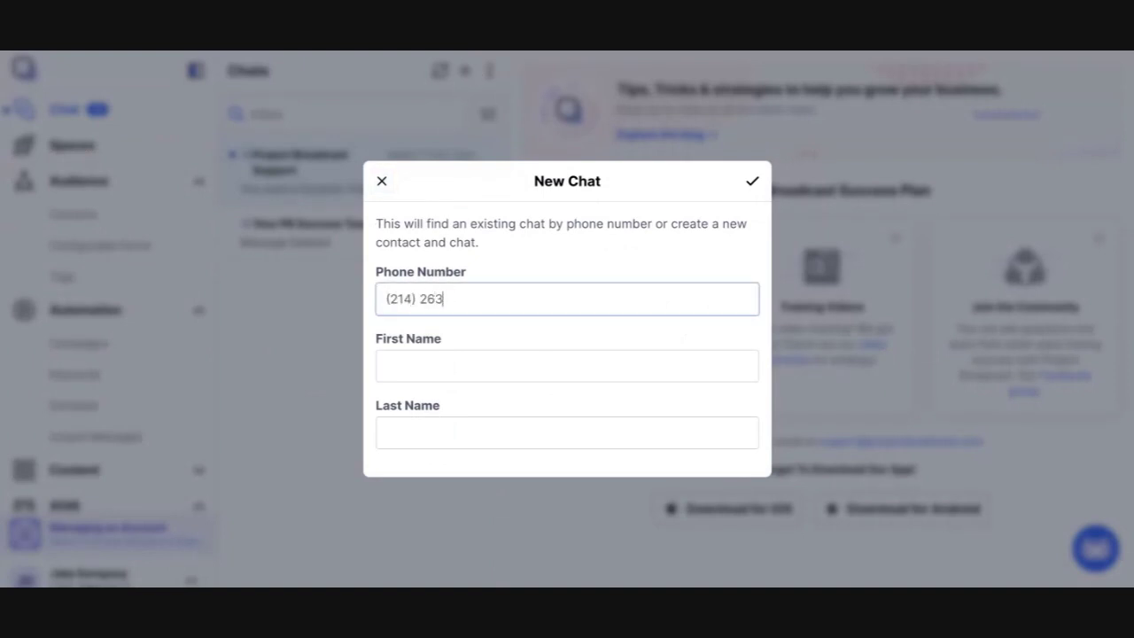
{"action": "key", "text": "Tab"}
{"action": "type", "text": "Test"}
{"action": "key", "text": "Tab"}
{"action": "type", "text": "Cont"}
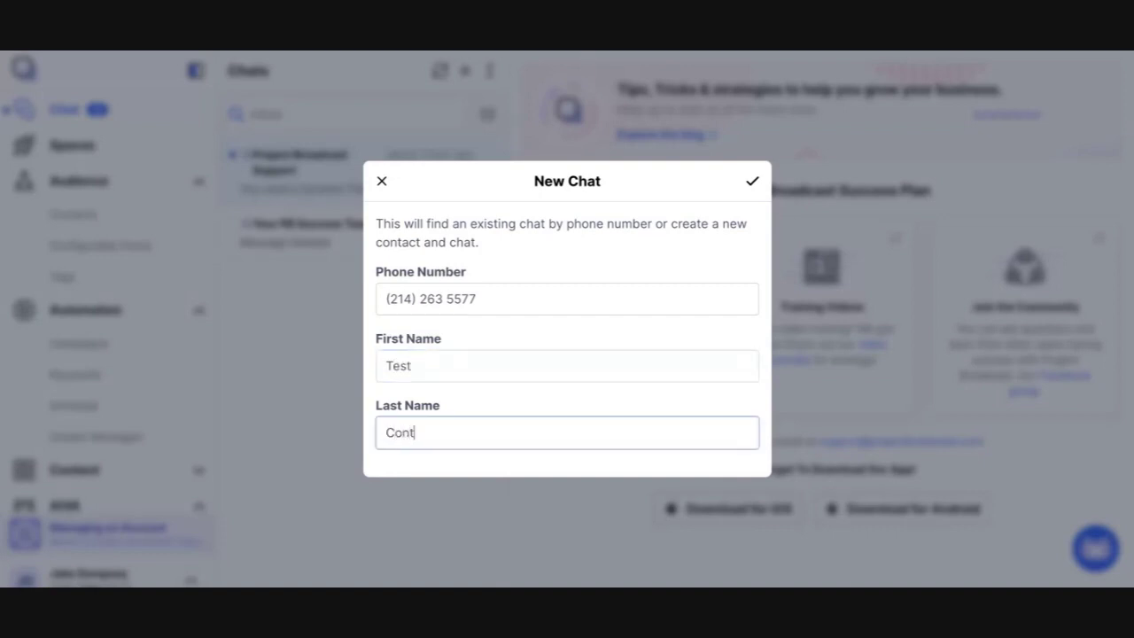
{"action": "type", "text": "act"}
{"action": "left_click", "coordinate": [753, 184]}
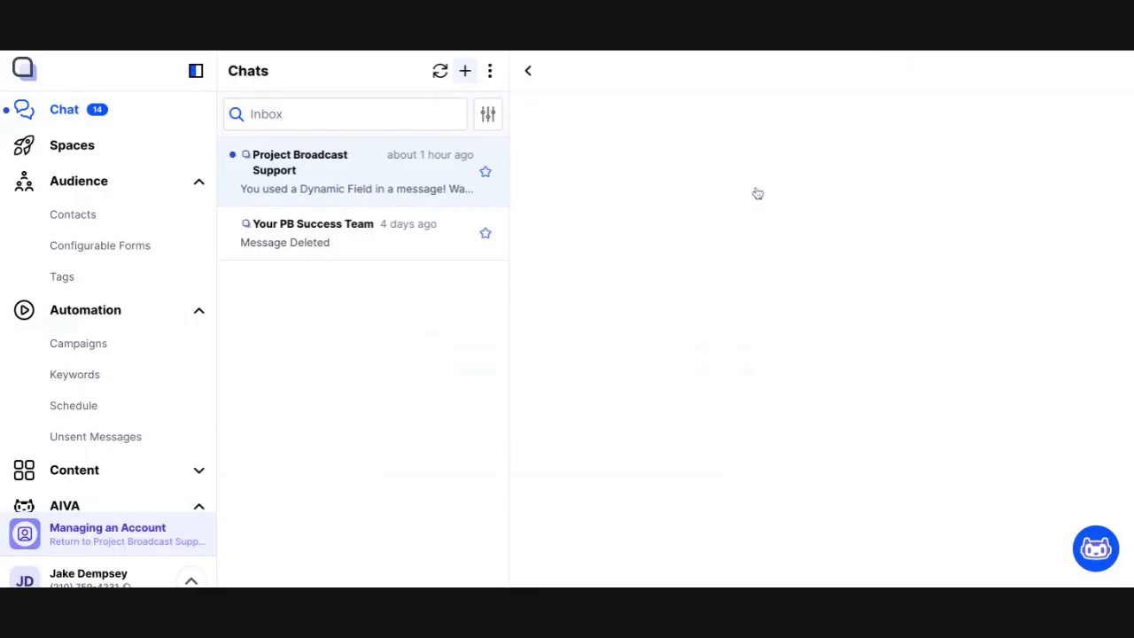
Step: Insert the User Signature dynamic field into the message and try sending it
{"action": "left_click", "coordinate": [533, 565]}
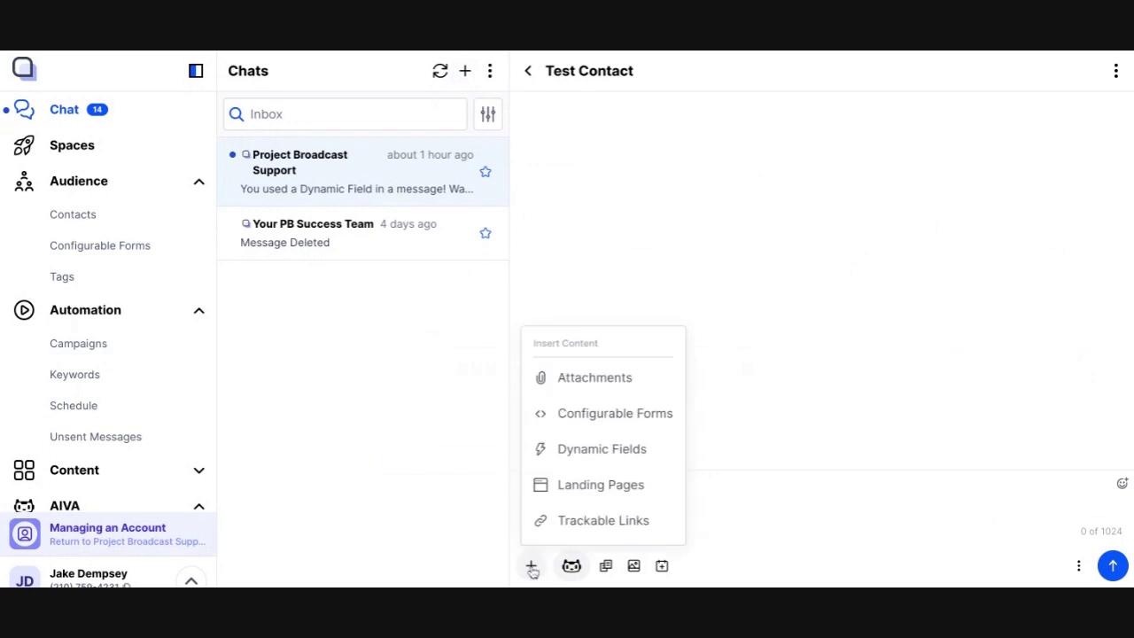
{"action": "left_click", "coordinate": [593, 449]}
{"action": "left_click", "coordinate": [597, 133]}
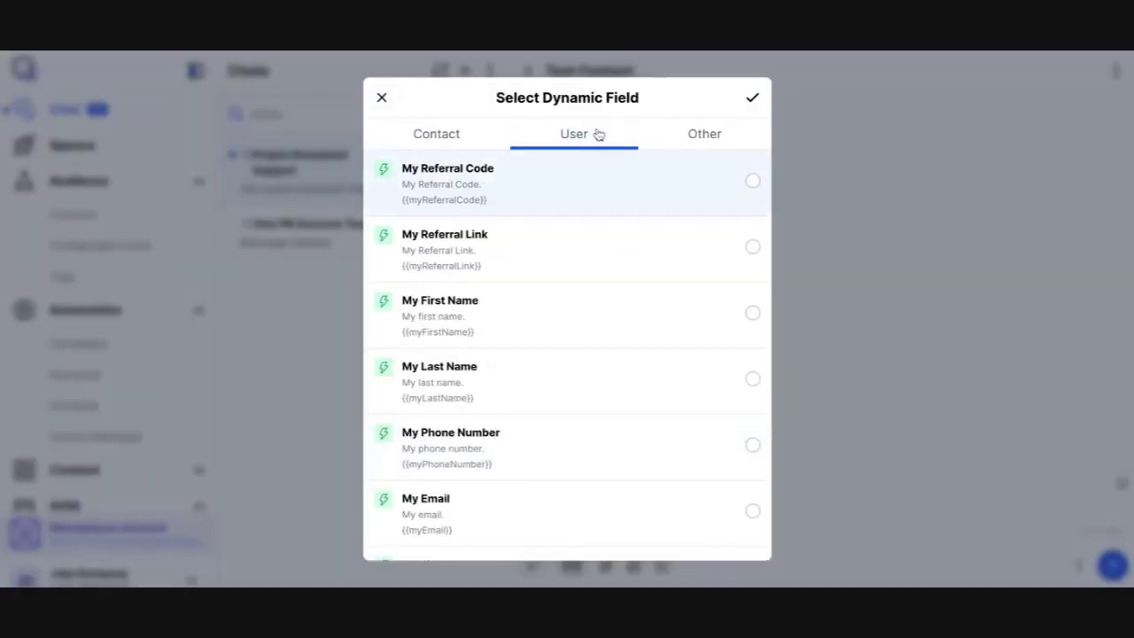
{"action": "scroll", "coordinate": [511, 426], "scroll_direction": "down", "scroll_amount": 5}
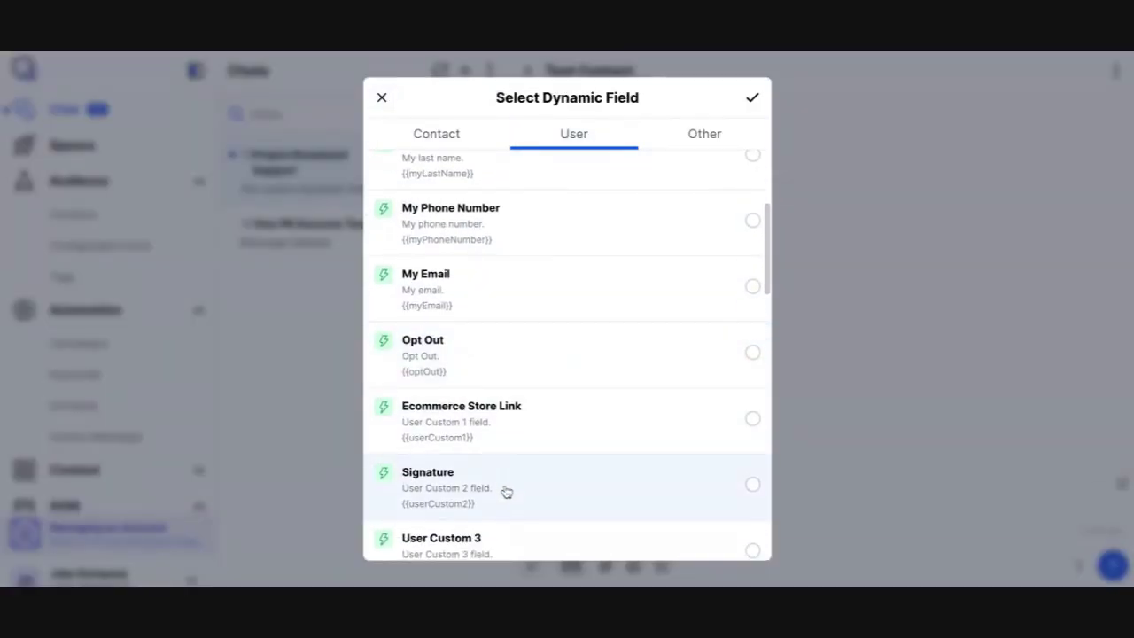
{"action": "left_click", "coordinate": [506, 492]}
{"action": "left_click", "coordinate": [749, 101]}
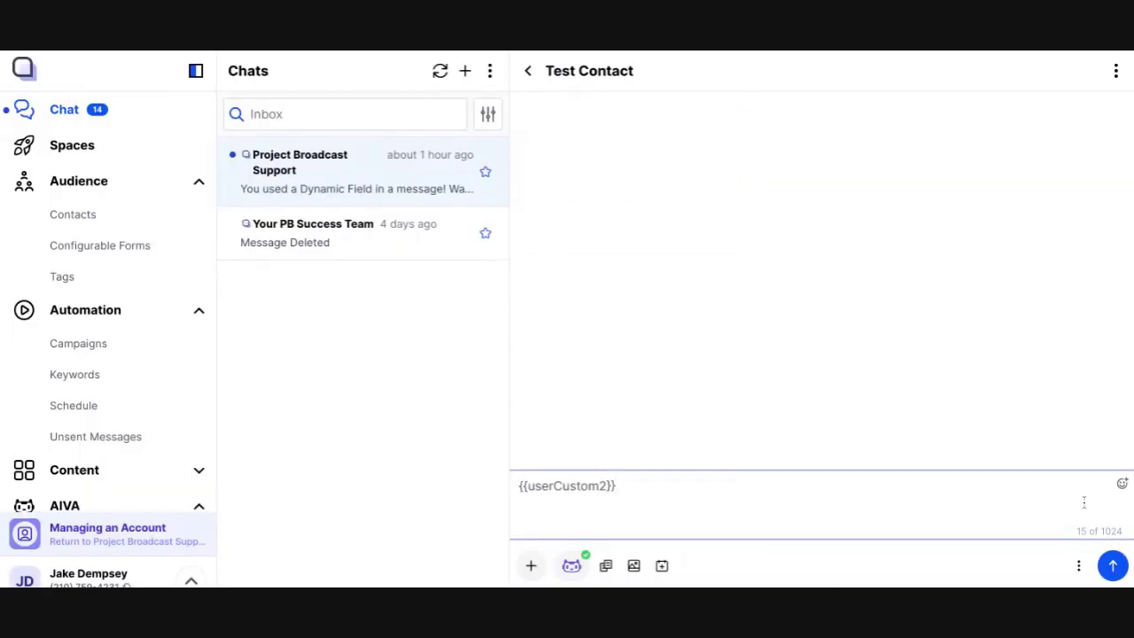
{"action": "left_click", "coordinate": [1112, 567]}
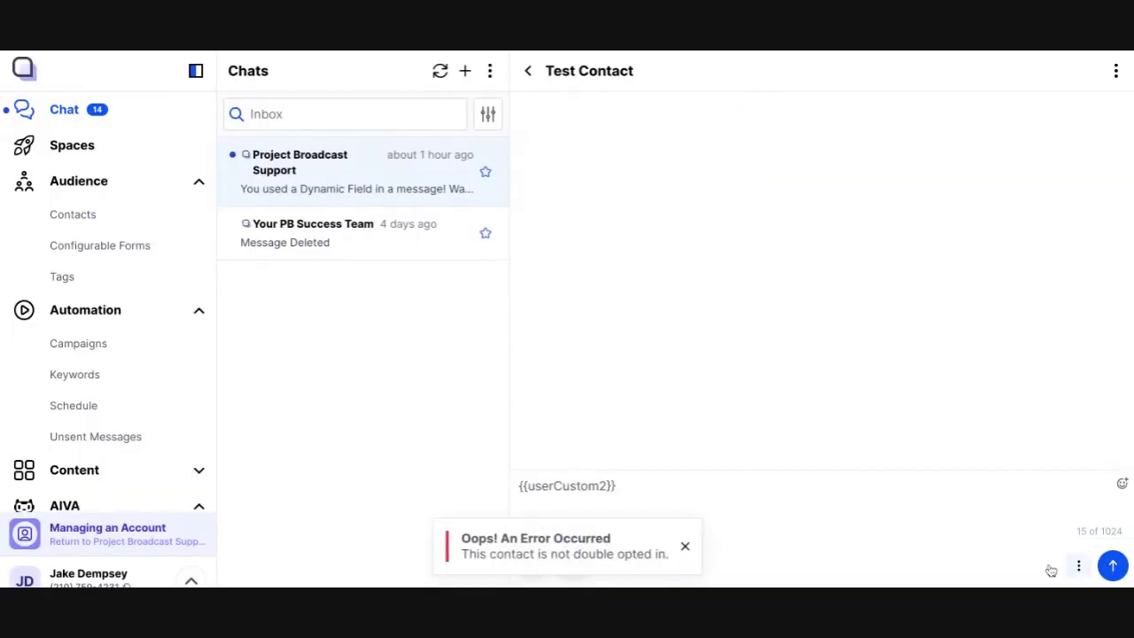
Step: Turn off Require Contact Double Opt In in Settings, save, and return to the Test Contact chat
{"action": "left_click", "coordinate": [191, 580]}
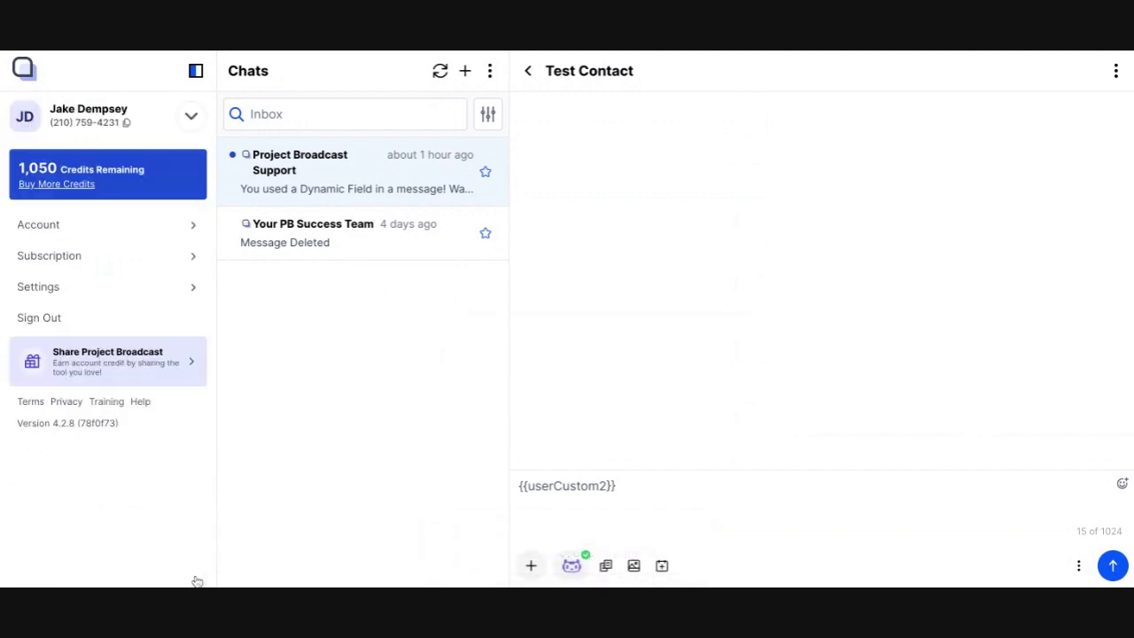
{"action": "left_click", "coordinate": [189, 232]}
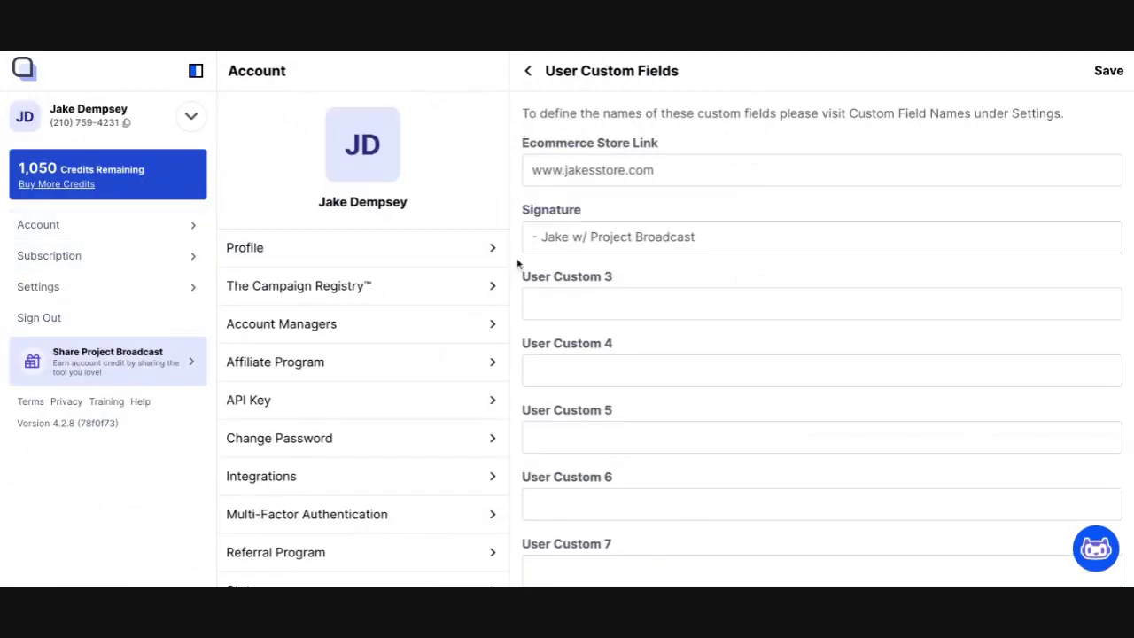
{"action": "left_click", "coordinate": [159, 286]}
{"action": "left_click", "coordinate": [352, 379]}
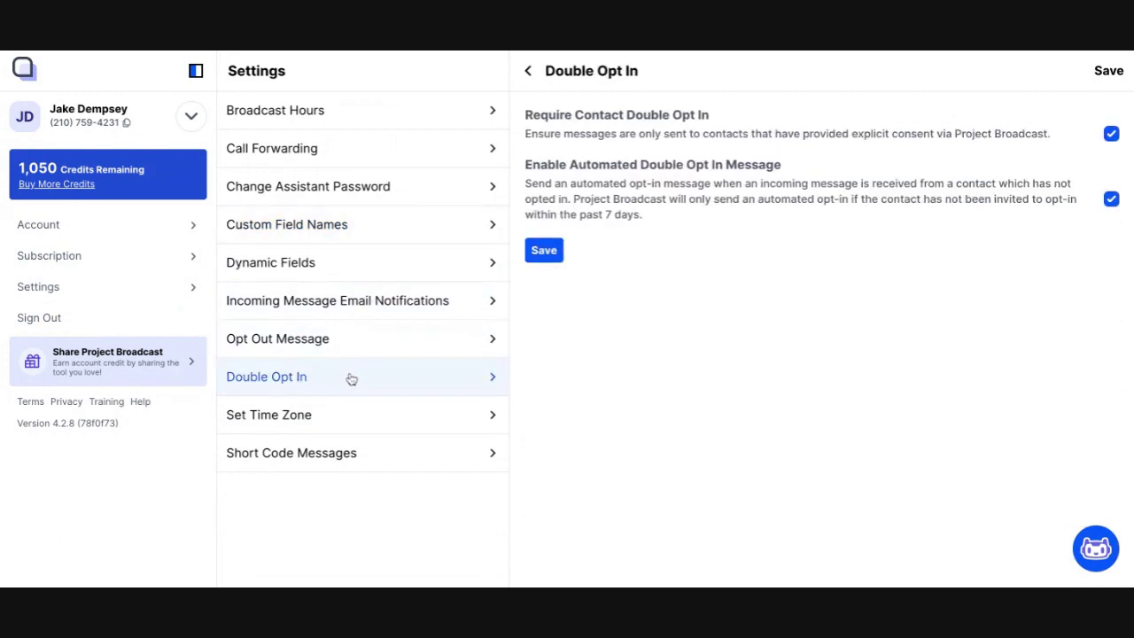
{"action": "left_click", "coordinate": [1111, 133]}
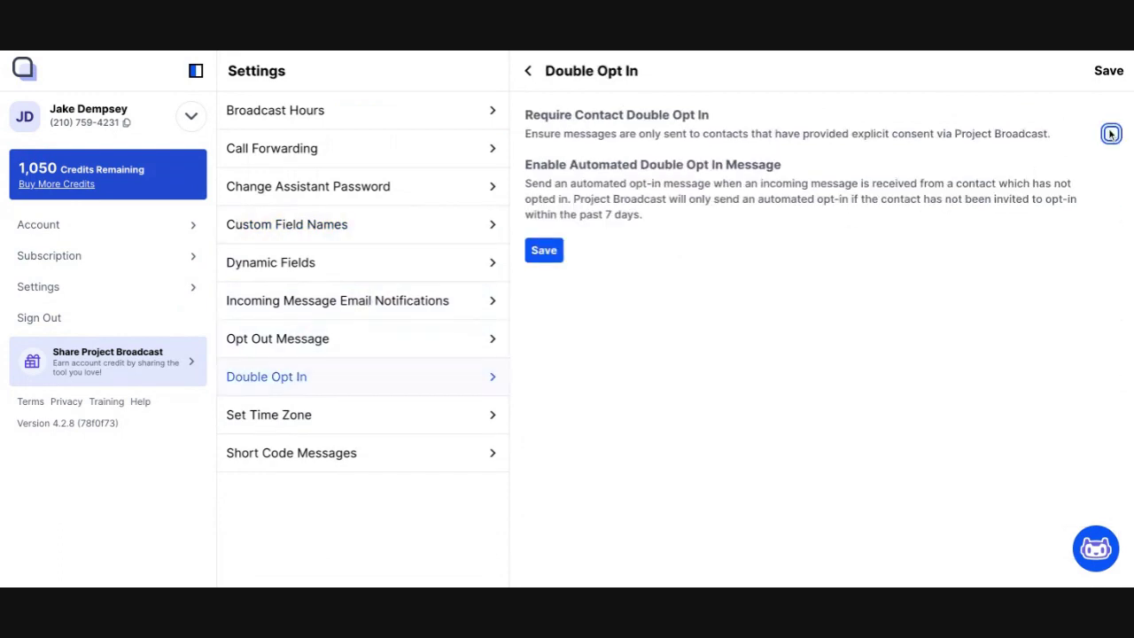
{"action": "left_click", "coordinate": [558, 257]}
{"action": "left_click", "coordinate": [189, 114]}
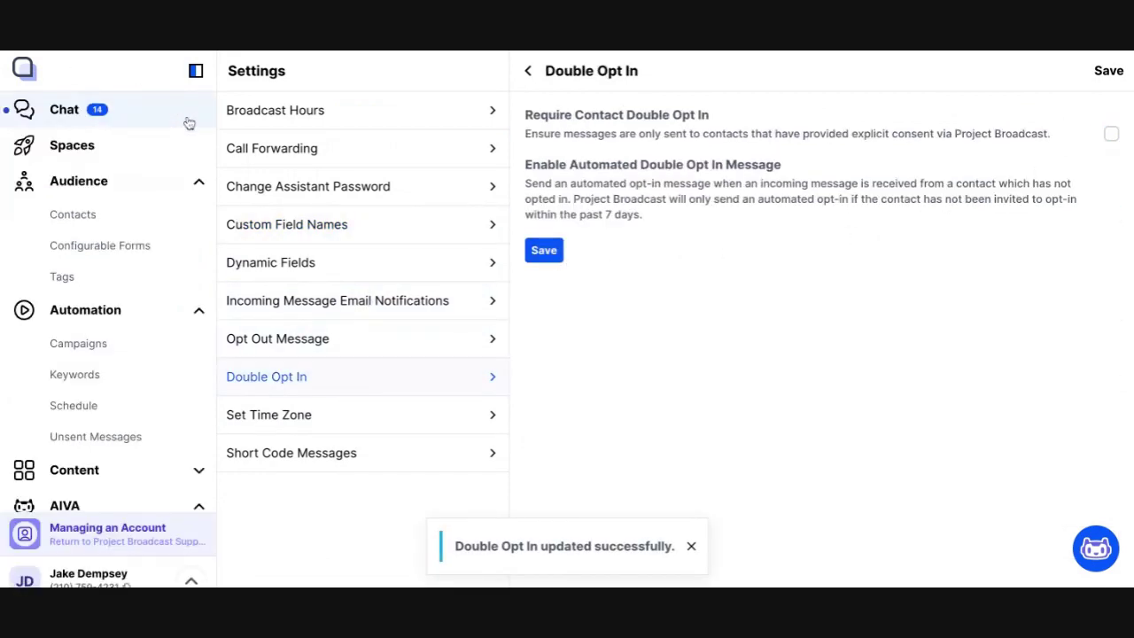
{"action": "left_click", "coordinate": [159, 120]}
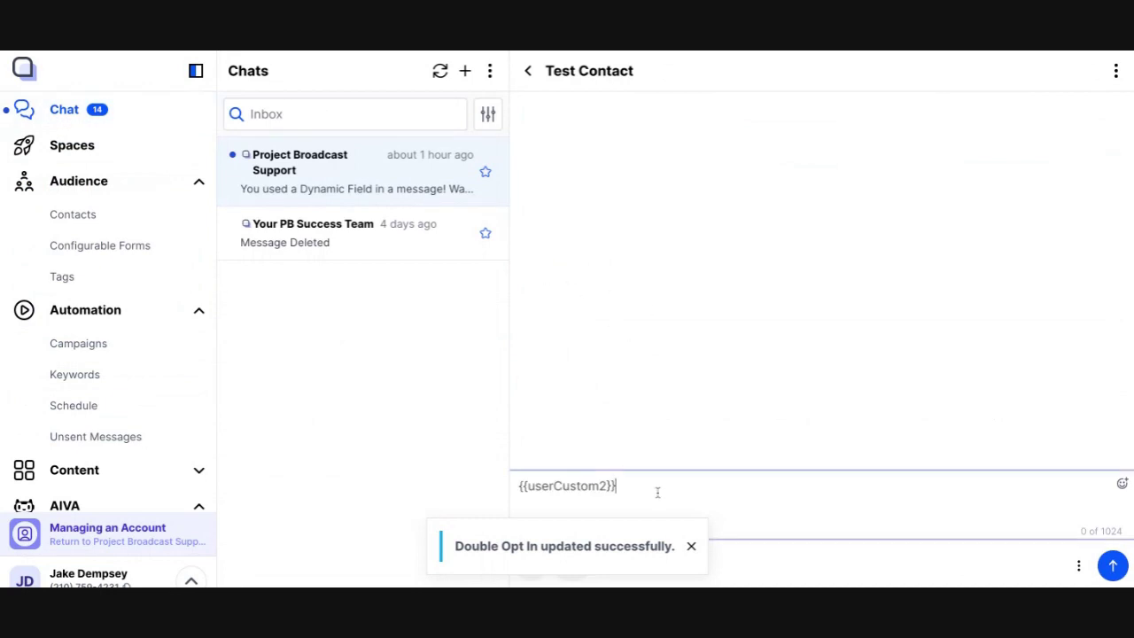
Step: Dismiss the success toast and send the Signature message to Test Contact
{"action": "left_click", "coordinate": [691, 545]}
{"action": "left_click", "coordinate": [1117, 569]}
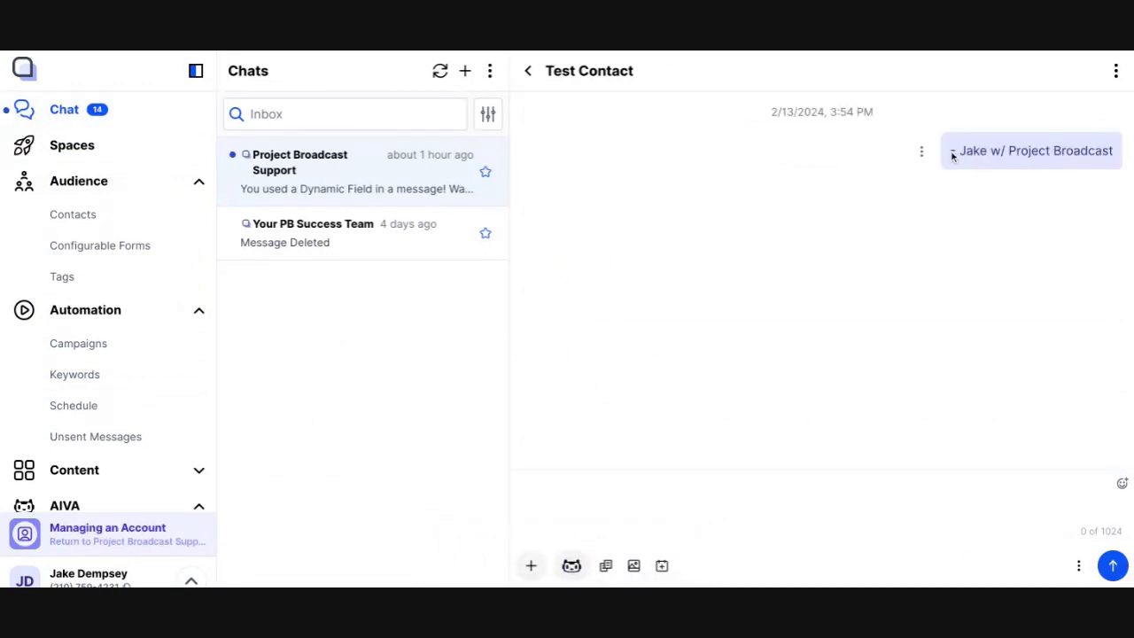